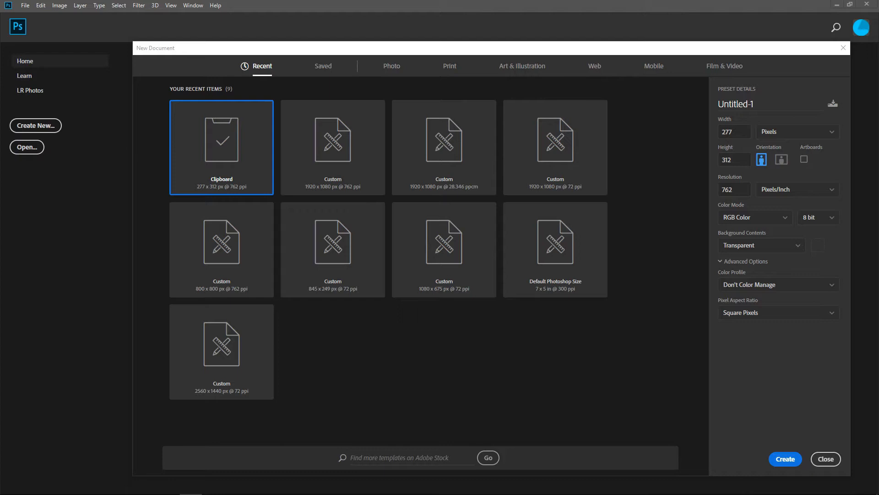
# View the finished example thumbnail "best jumpshot vid.jpg" in Photos and close it
pyautogui.moveTo(284, 493)
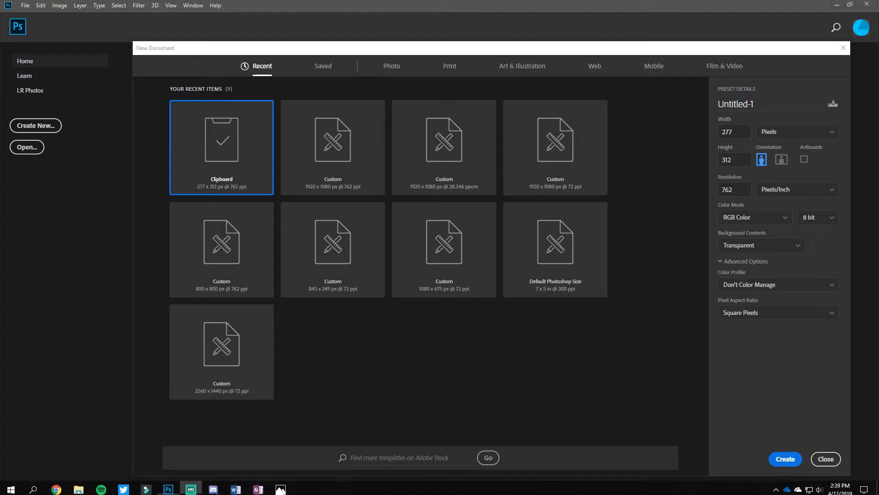
pyautogui.click(286, 488)
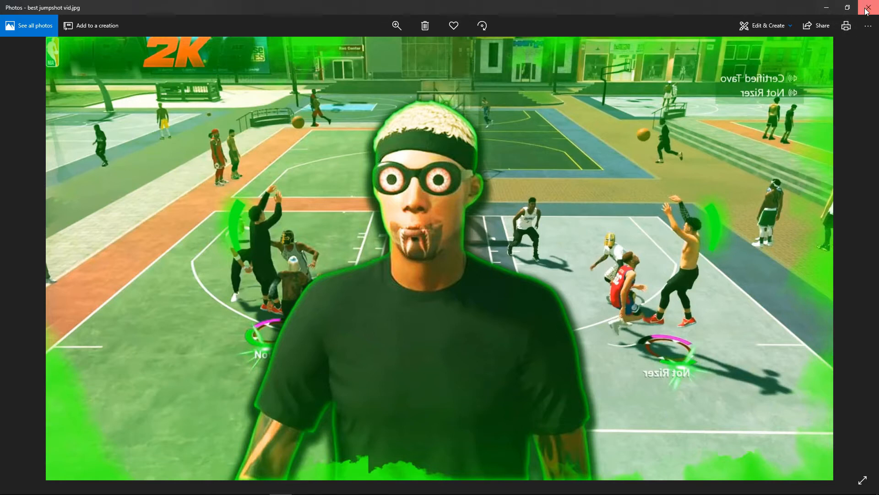
pyautogui.click(867, 10)
# Create a new 1920 x 1080 px document at 762 pixels/inch with RGB color and a transparent background
pyautogui.click(789, 220)
pyautogui.click(765, 202)
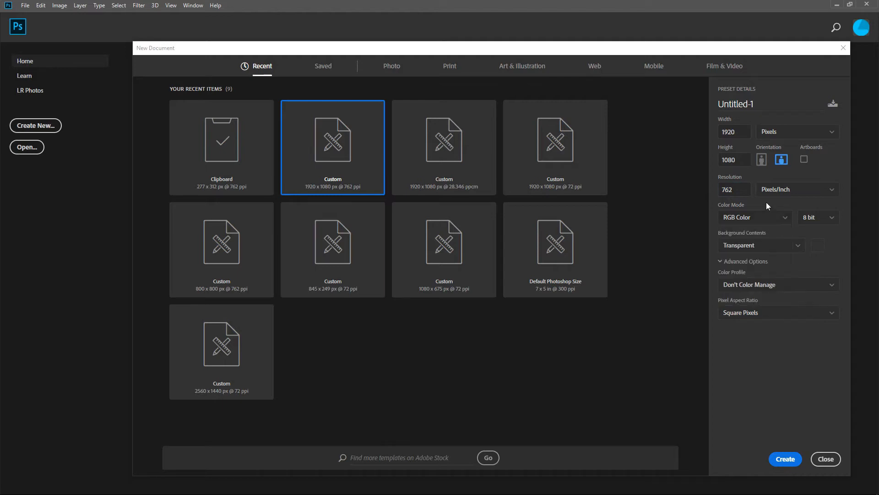
pyautogui.click(754, 246)
pyautogui.click(754, 246)
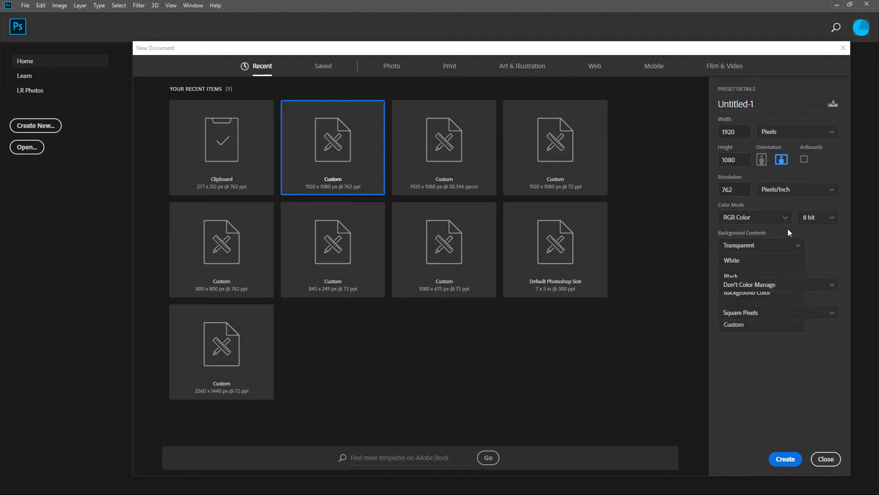
pyautogui.click(785, 459)
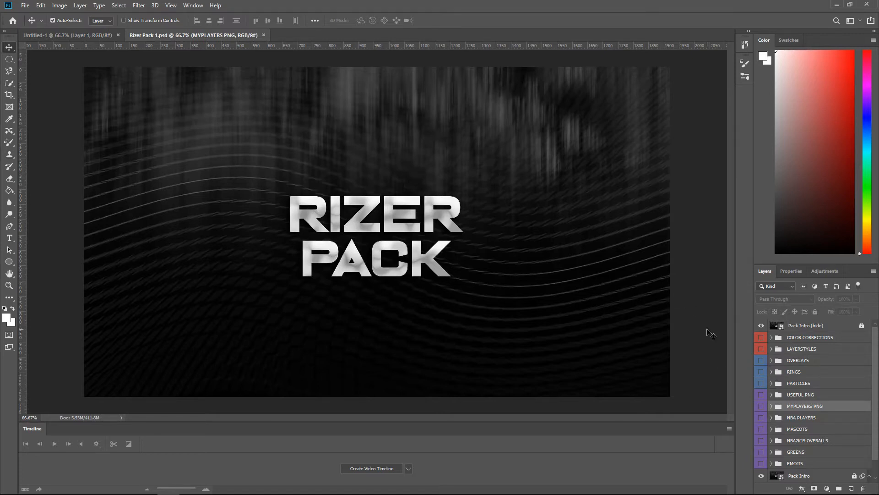
# Look through the contents of the COLOR CORRECTIONS group in Rizer Pack 1.psd, leaving it collapsed and hidden
pyautogui.click(765, 337)
pyautogui.click(771, 338)
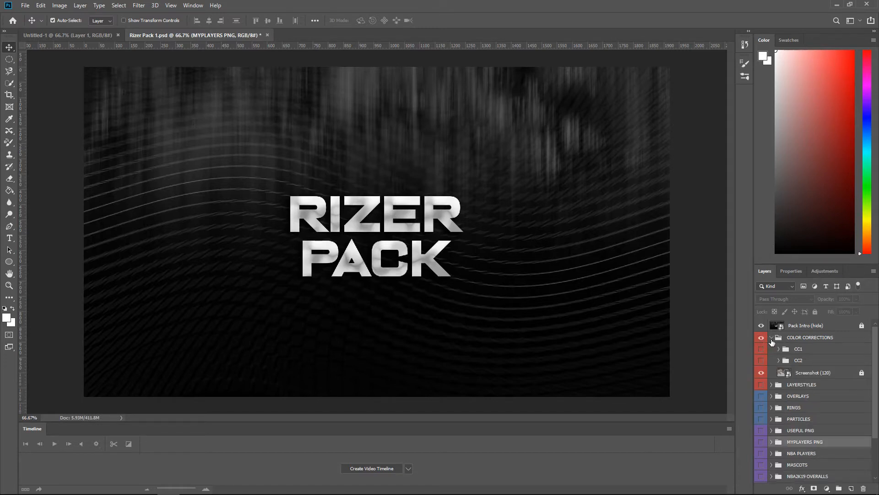
pyautogui.click(771, 337)
pyautogui.click(761, 337)
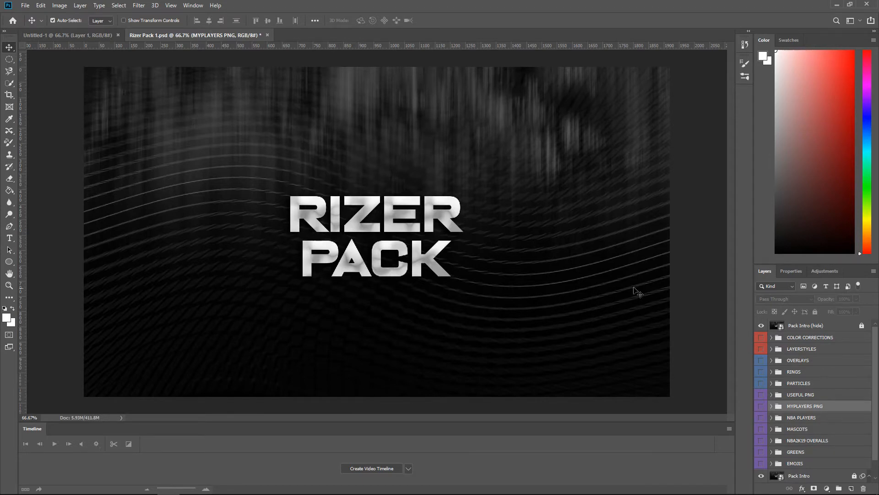
# Hide the "Pack Intro (hide)" layer and place the Rizer Pack 1.psd document ahead of Untitled-1
pyautogui.click(762, 326)
pyautogui.click(769, 341)
pyautogui.click(81, 37)
pyautogui.moveTo(149, 37); pyautogui.dragTo(40, 35)
pyautogui.click(112, 34)
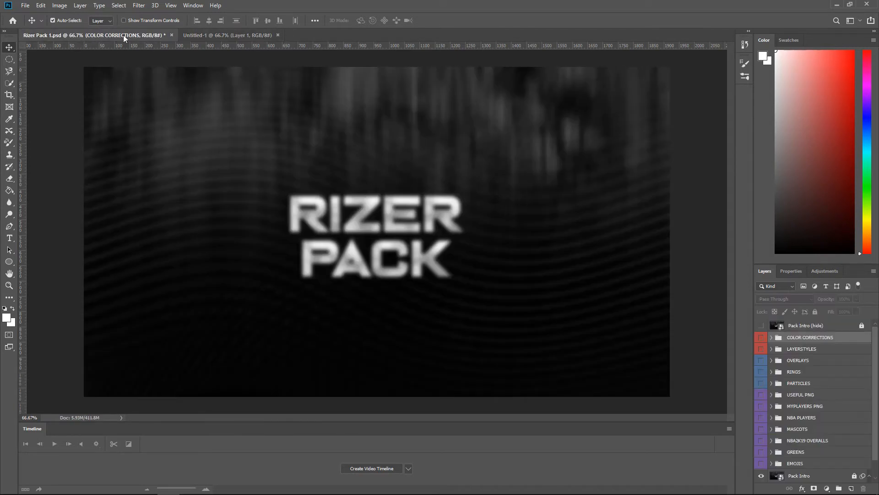
# Flip the placed Screenshot (7) image horizontally in Untitled-1 and commit the placement
pyautogui.click(204, 35)
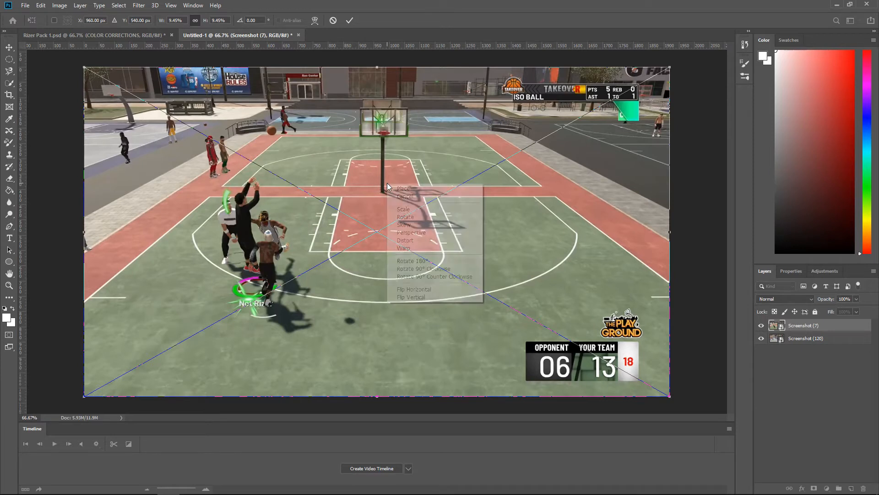
pyautogui.rightClick(387, 183)
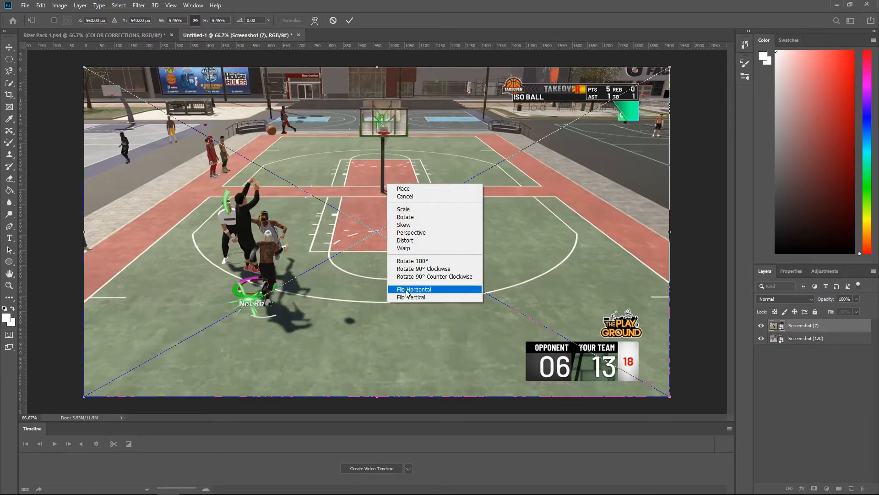
pyautogui.click(448, 290)
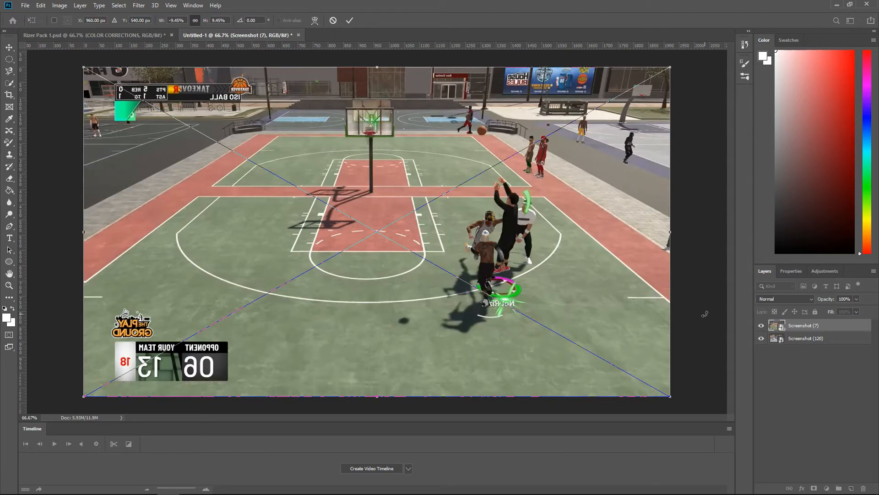
pyautogui.click(795, 372)
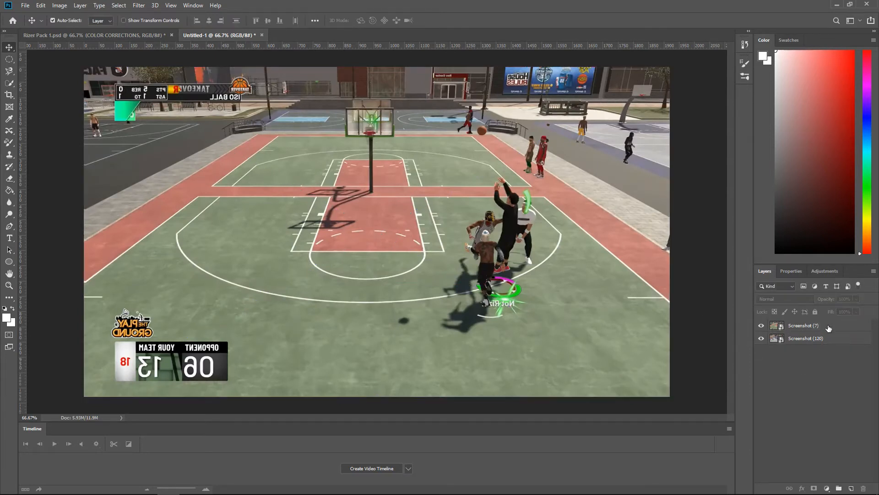
# Compare the two court screenshots by toggling the visibility of Screenshot (7) and Screenshot (120)
pyautogui.click(828, 327)
pyautogui.click(762, 329)
pyautogui.click(762, 338)
pyautogui.click(762, 325)
pyautogui.click(762, 325)
pyautogui.click(762, 326)
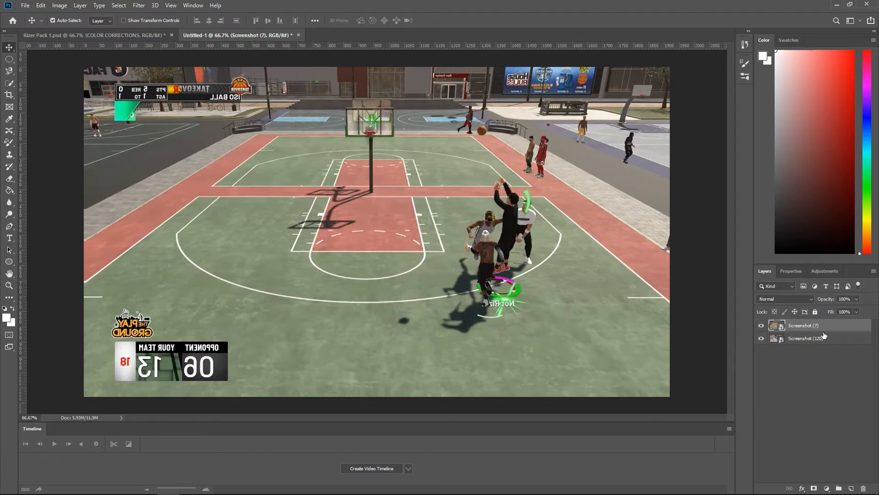
# Rasterize the Screenshot (7) layer and erase a first patch on its left side with the 385 px Eraser at 0% hardness
pyautogui.moveTo(834, 328)
pyautogui.mouseDown()
pyautogui.moveTo(828, 344)
pyautogui.moveTo(833, 325)
pyautogui.mouseUp()
pyautogui.click(10, 178)
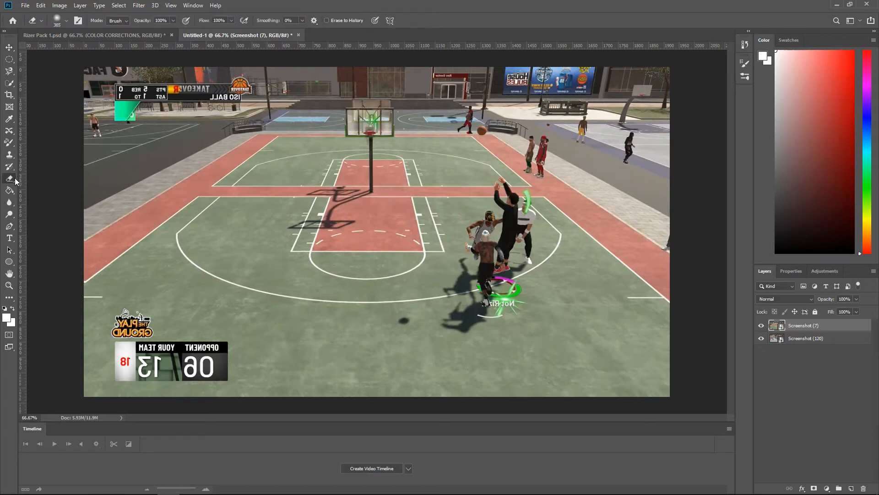
pyautogui.rightClick(10, 179)
pyautogui.click(38, 178)
pyautogui.rightClick(170, 168)
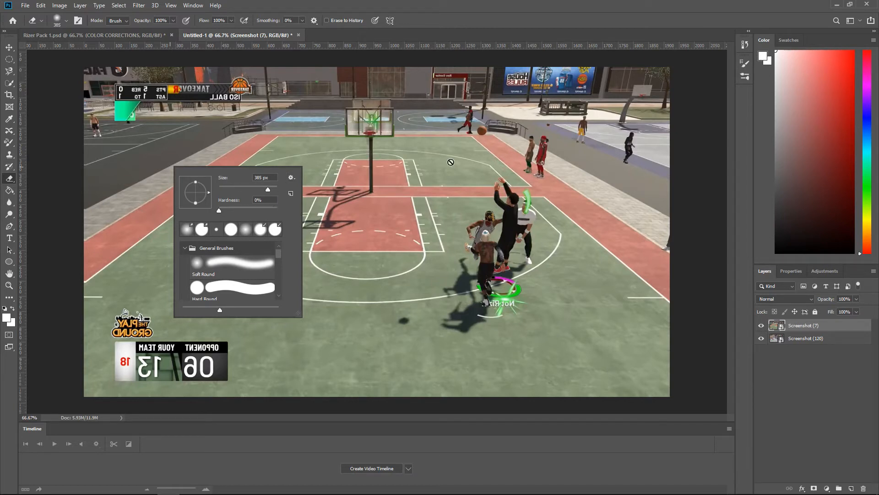
pyautogui.scroll(-5, 256, 278)
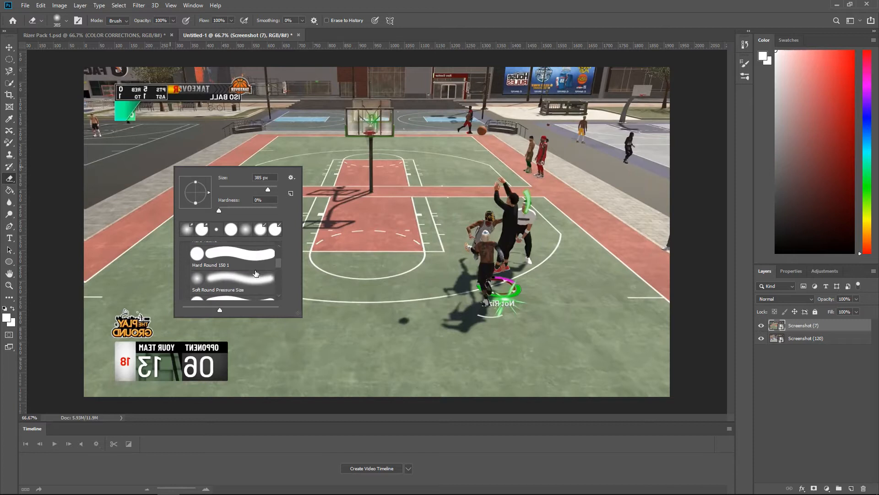
pyautogui.scroll(2, 273, 256)
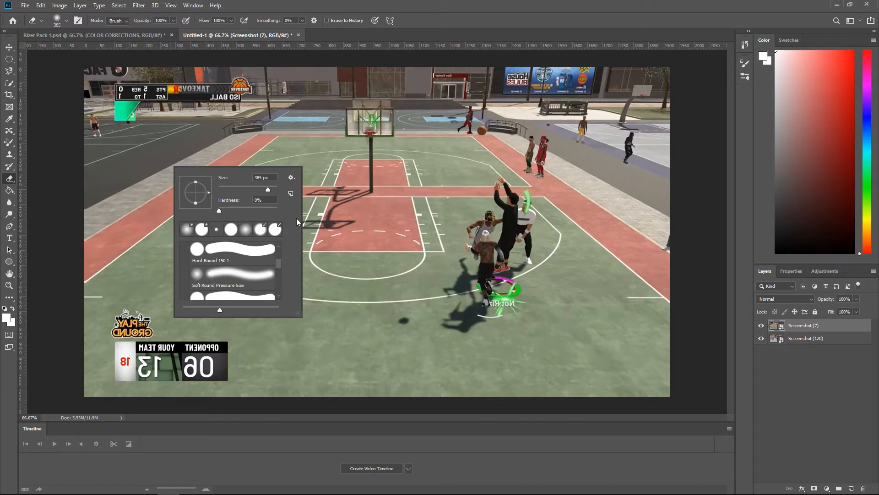
pyautogui.click(321, 147)
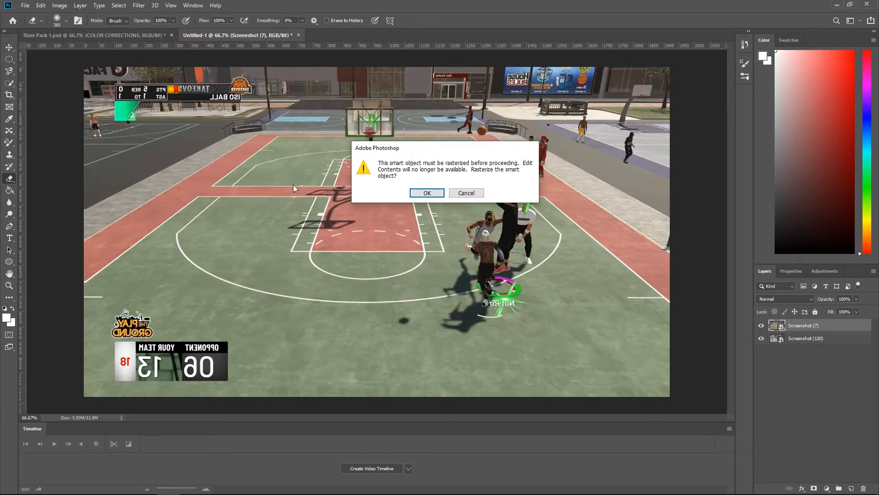
pyautogui.click(427, 193)
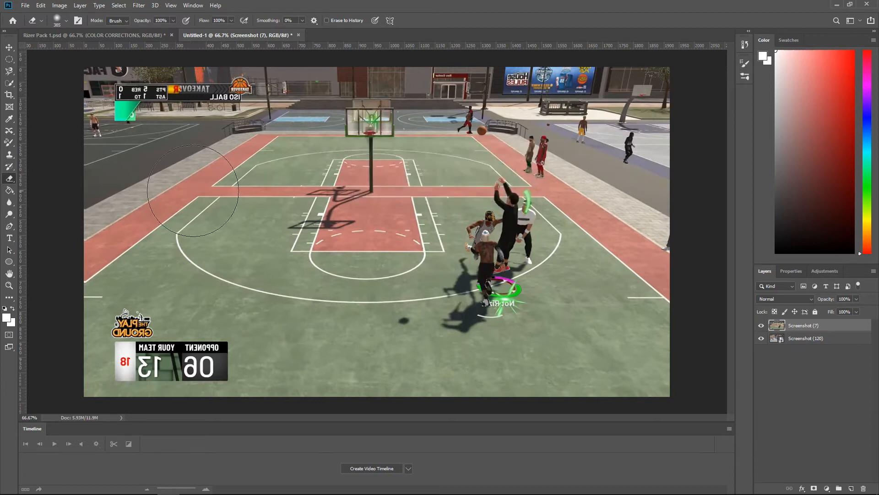
pyautogui.moveTo(177, 177); pyautogui.dragTo(176, 205)
# Set the Eraser hardness to 100% and try hard-edged erasing over the left part of Screenshot (7)
pyautogui.rightClick(226, 203)
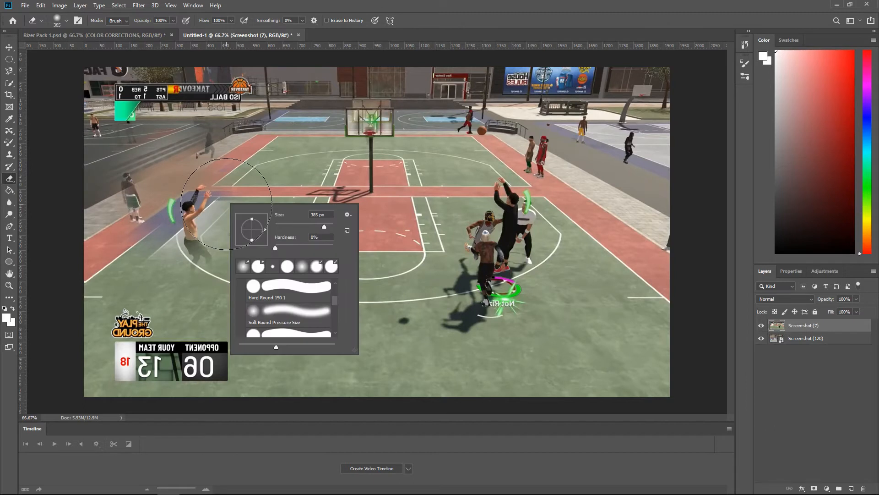
pyautogui.moveTo(276, 247); pyautogui.dragTo(371, 251)
pyautogui.moveTo(320, 146)
pyautogui.mouseDown()
pyautogui.moveTo(291, 269)
pyautogui.moveTo(266, 283)
pyautogui.moveTo(255, 285)
pyautogui.moveTo(206, 249)
pyautogui.moveTo(232, 182)
pyautogui.moveTo(270, 243)
pyautogui.moveTo(275, 273)
pyautogui.moveTo(256, 248)
pyautogui.mouseUp()
# Return the Eraser hardness to 0% and undo the hard-edged erasing on Screenshot (7)
pyautogui.rightClick(260, 249)
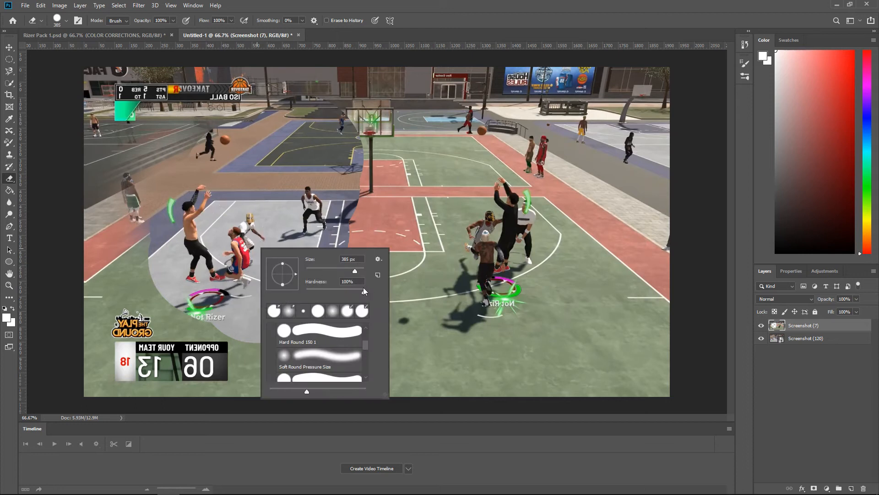
pyautogui.moveTo(366, 290); pyautogui.dragTo(282, 288)
pyautogui.click(251, 210)
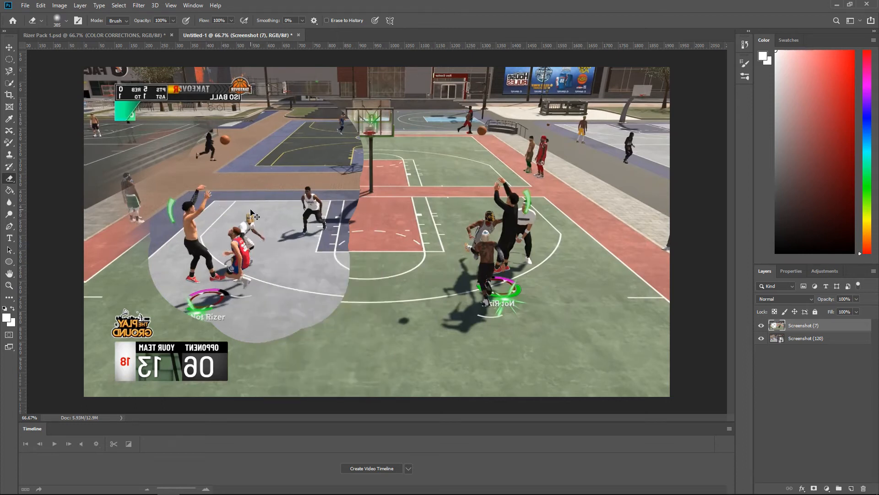
pyautogui.hotkey('ctrl', 'z')
pyautogui.hotkey('ctrl', 'z')
pyautogui.hotkey('ctrl', 'z')
pyautogui.hotkey('ctrl', 'z')
pyautogui.hotkey('ctrl', 'z')
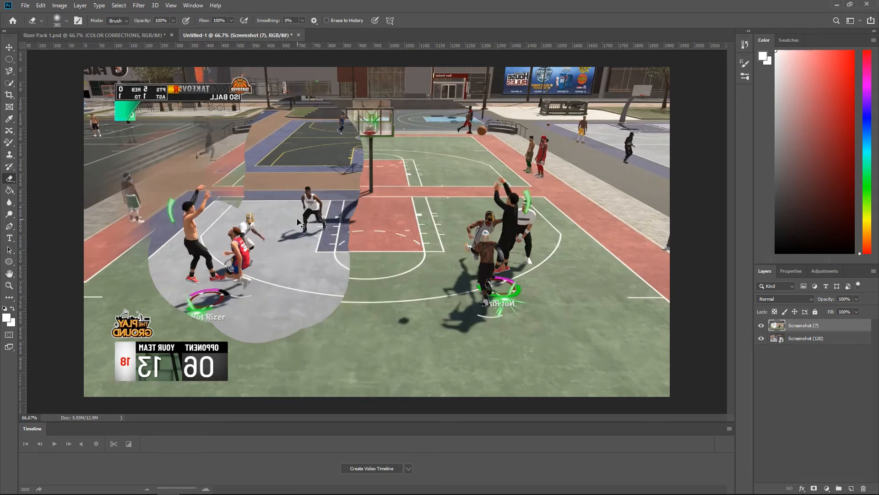
pyautogui.hotkey('ctrl', 'z')
pyautogui.hotkey('ctrl', 'z')
pyautogui.hotkey('ctrl', 'z')
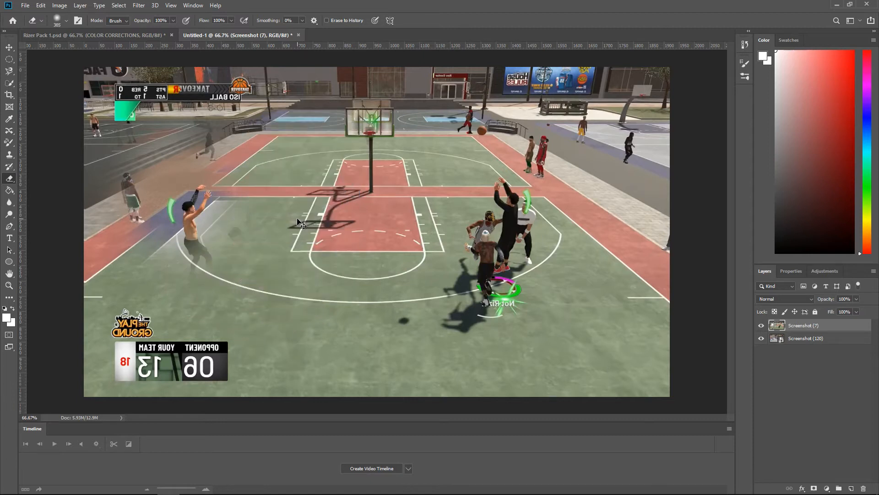
# Erase the whole left half of Screenshot (7) with the soft Eraser so it blends into Screenshot (120) at the centre
pyautogui.moveTo(108, 91)
pyautogui.mouseDown()
pyautogui.moveTo(118, 81)
pyautogui.moveTo(102, 412)
pyautogui.moveTo(237, 139)
pyautogui.moveTo(263, 403)
pyautogui.moveTo(284, 412)
pyautogui.moveTo(339, 120)
pyautogui.moveTo(317, 381)
pyautogui.mouseUp()
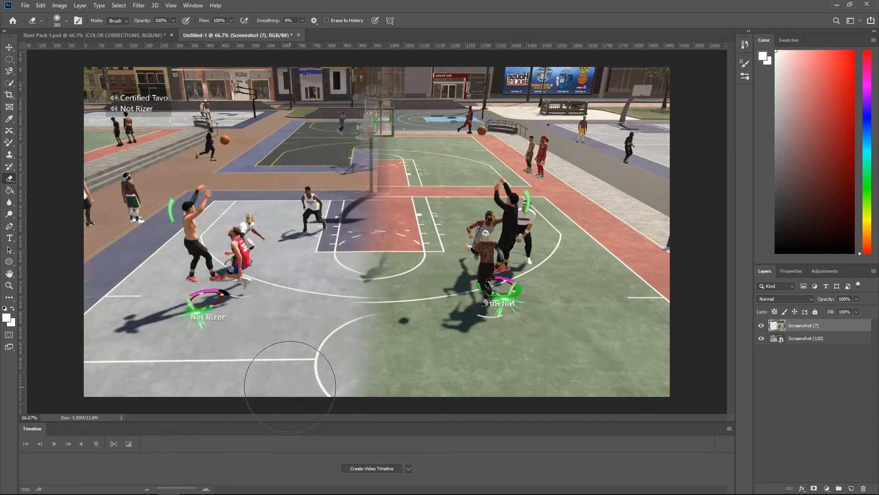
# Show and expand the MYPLAYERS PNG group in Rizer Pack 1.psd
pyautogui.click(98, 35)
pyautogui.scroll(-1, 844, 399)
pyautogui.click(824, 399)
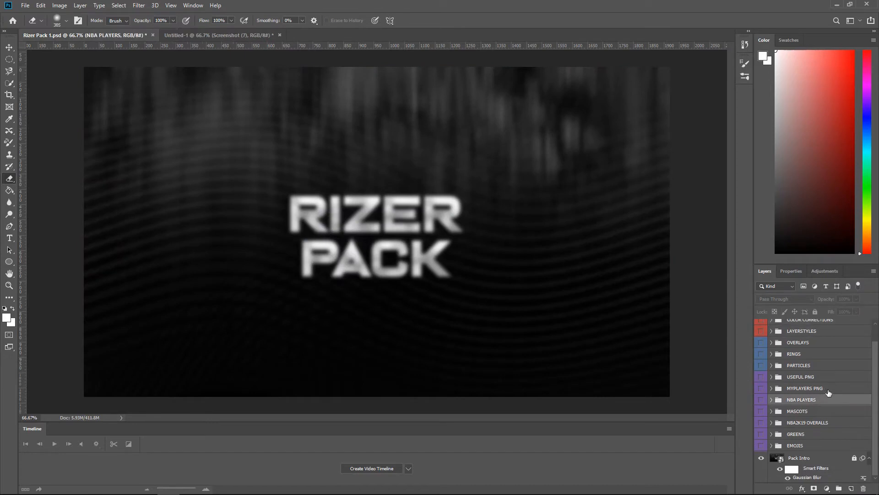
pyautogui.click(829, 390)
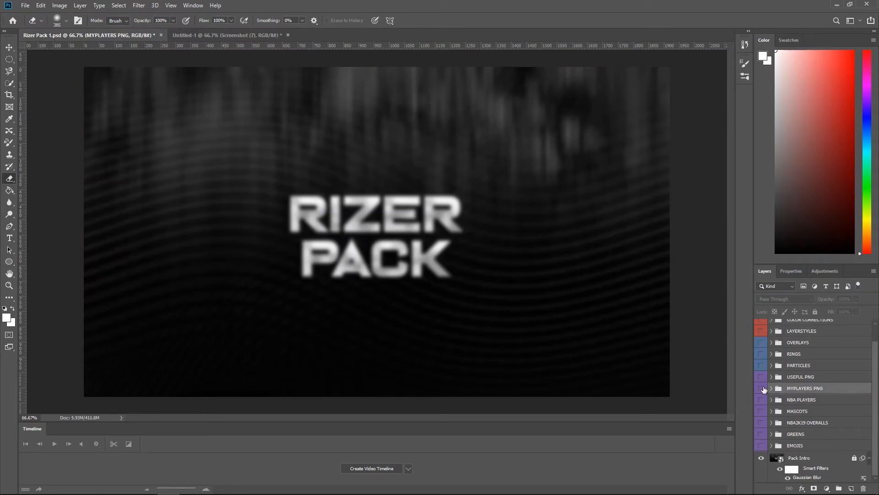
pyautogui.click(761, 389)
pyautogui.click(772, 388)
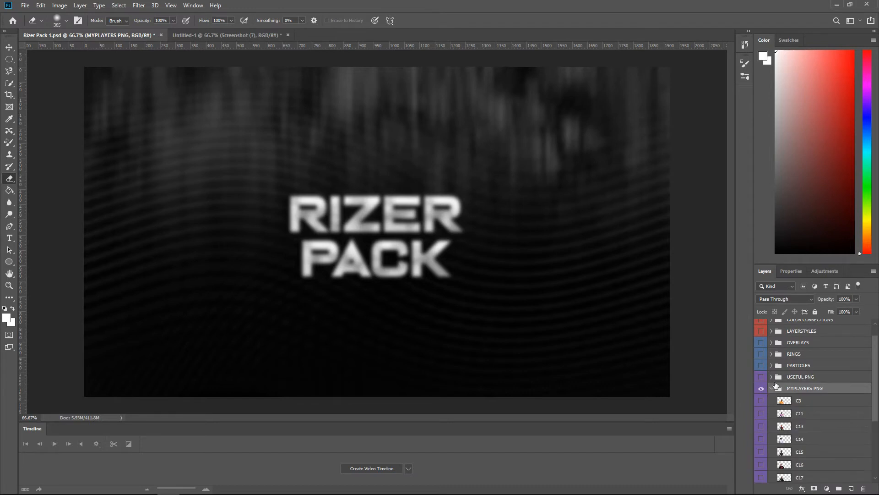
# Preview the character layers in the MYPLAYERS PNG group one by one to choose a player
pyautogui.scroll(-1, 785, 391)
pyautogui.click(762, 401)
pyautogui.click(761, 402)
pyautogui.scroll(-2, 762, 411)
pyautogui.click(762, 426)
pyautogui.click(762, 427)
pyautogui.click(762, 415)
pyautogui.click(761, 415)
pyautogui.click(762, 401)
pyautogui.click(762, 401)
pyautogui.click(762, 413)
pyautogui.click(762, 412)
pyautogui.click(761, 388)
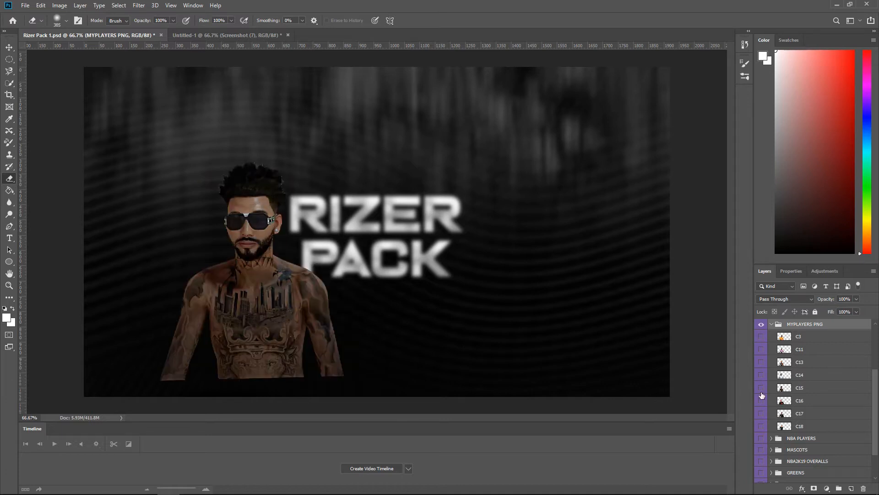
pyautogui.click(761, 392)
pyautogui.click(761, 415)
pyautogui.click(762, 415)
# Copy the C15 character layer into Untitled-1 and move it to the lower centre of the court
pyautogui.click(823, 390)
pyautogui.moveTo(823, 390); pyautogui.dragTo(224, 191)
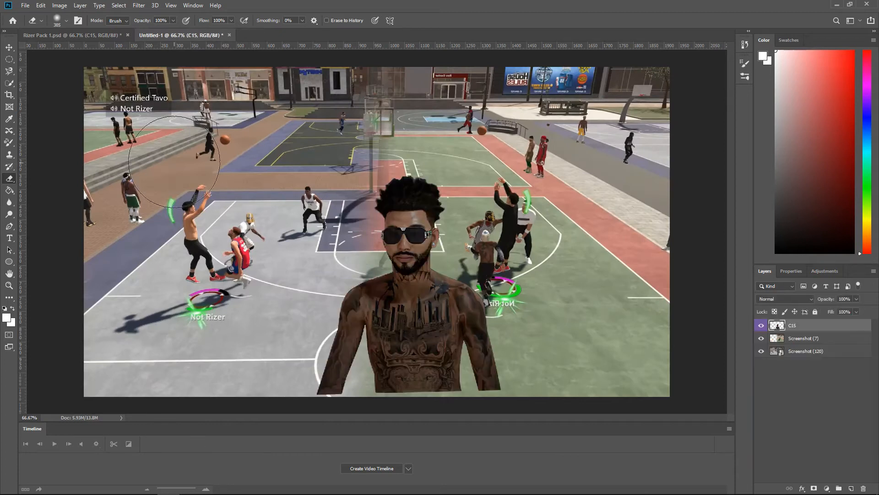
pyautogui.click(9, 47)
pyautogui.moveTo(376, 306); pyautogui.dragTo(348, 314)
# Scale the C15 character to about 127% and centre it horizontally against the canvas's bottom edge
pyautogui.hotkey('ctrl', 't')
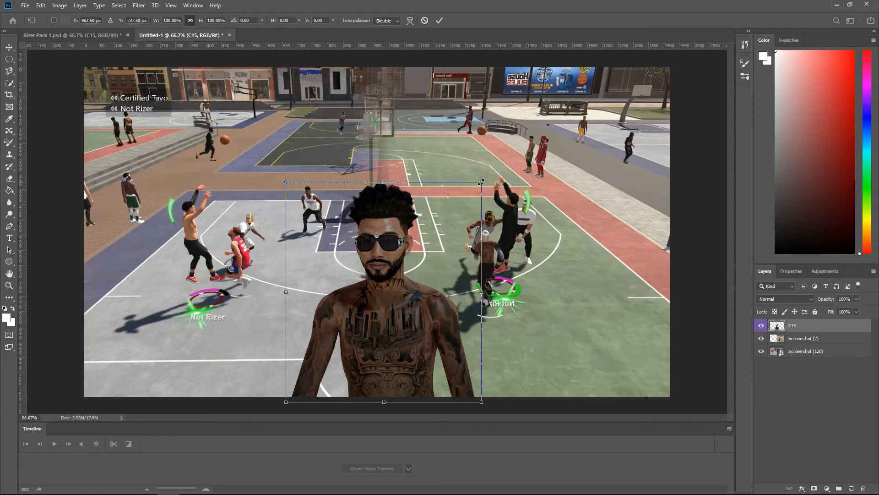
pyautogui.moveTo(481, 182); pyautogui.dragTo(550, 135)
pyautogui.moveTo(449, 313); pyautogui.dragTo(415, 310)
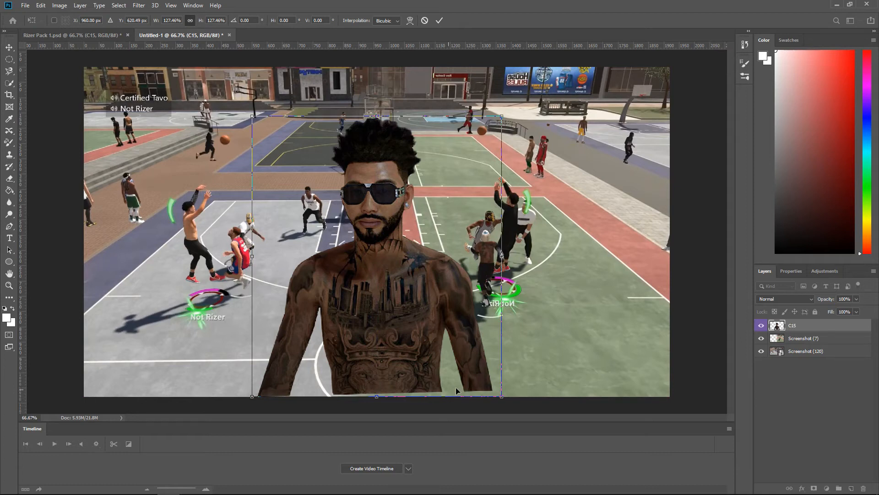
pyautogui.moveTo(413, 325); pyautogui.dragTo(413, 334)
pyautogui.press('Return')
pyautogui.click(620, 328)
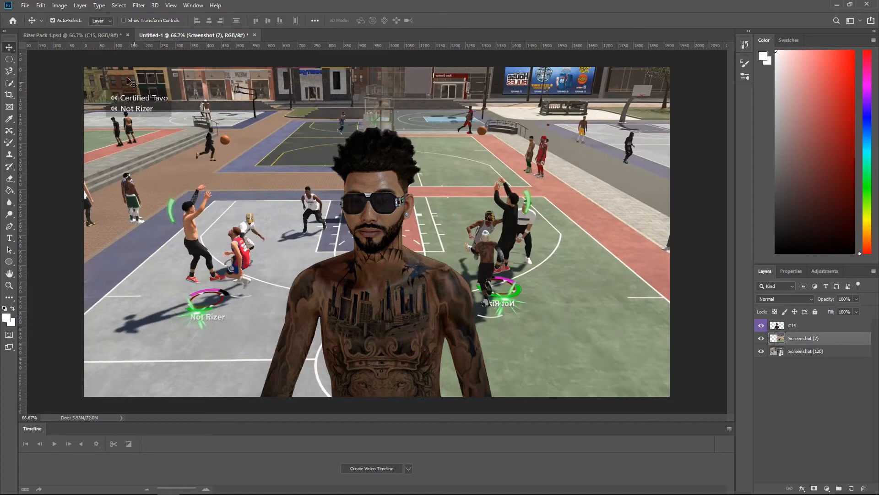
# Collapse and hide the MYPLAYERS PNG group in Rizer Pack 1.psd
pyautogui.click(85, 35)
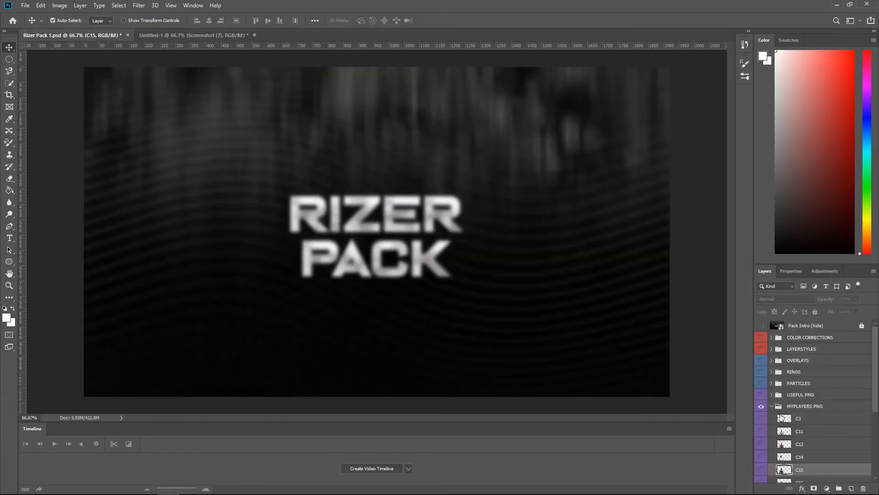
pyautogui.click(771, 407)
pyautogui.click(762, 407)
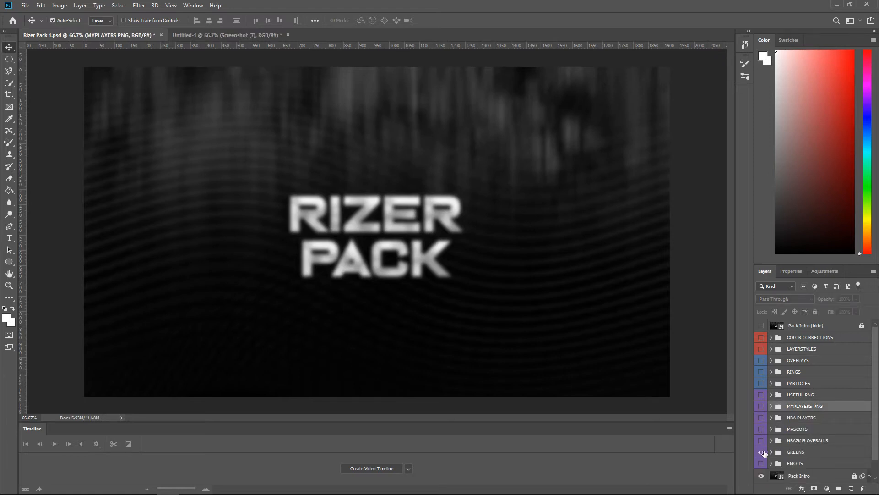
# Copy the 1-Green (Hands) layer from the GREENS group into Untitled-1 and transform it to fit beside the left shooter's hands
pyautogui.click(772, 452)
pyautogui.moveTo(830, 421); pyautogui.dragTo(174, 204)
pyautogui.hotkey('ctrl', 't')
pyautogui.moveTo(167, 215); pyautogui.dragTo(172, 195)
pyautogui.press('Return')
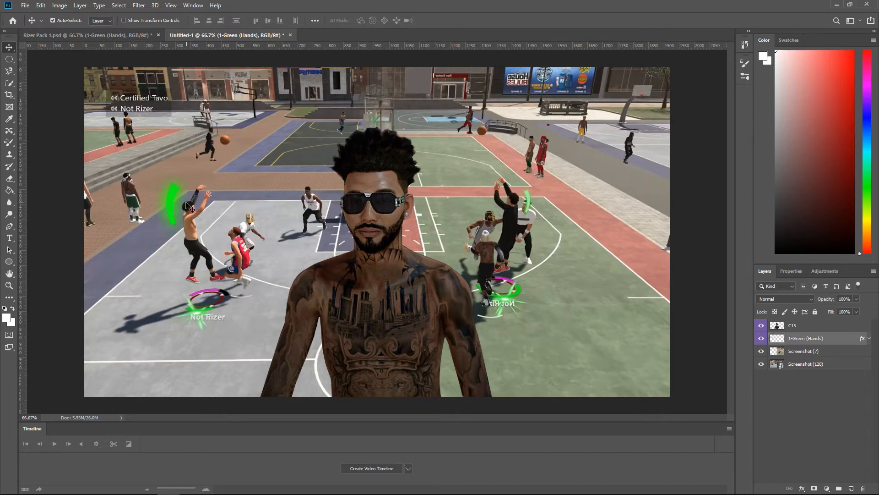
# Fine-tune the transform and position of the green hand glow so it sits just behind the left shooter's head and arms
pyautogui.moveTo(176, 198); pyautogui.dragTo(234, 184)
pyautogui.hotkey('ctrl', 't')
pyautogui.press('Return')
pyautogui.moveTo(172, 213); pyautogui.dragTo(170, 220)
pyautogui.moveTo(170, 215); pyautogui.dragTo(170, 217)
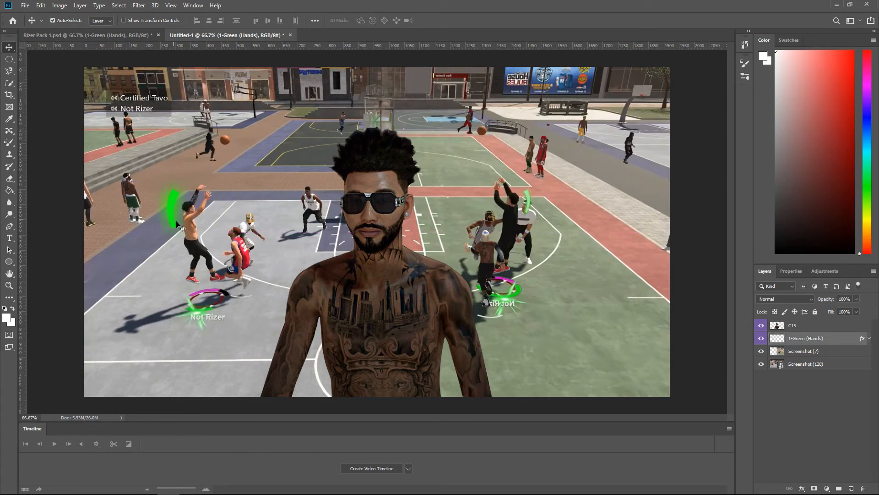
# Duplicate the 1-Green (Hands) layer and move the copy beside the right shooter's hands
pyautogui.click(699, 371)
pyautogui.click(827, 341)
pyautogui.hotkey('ctrl', 'j')
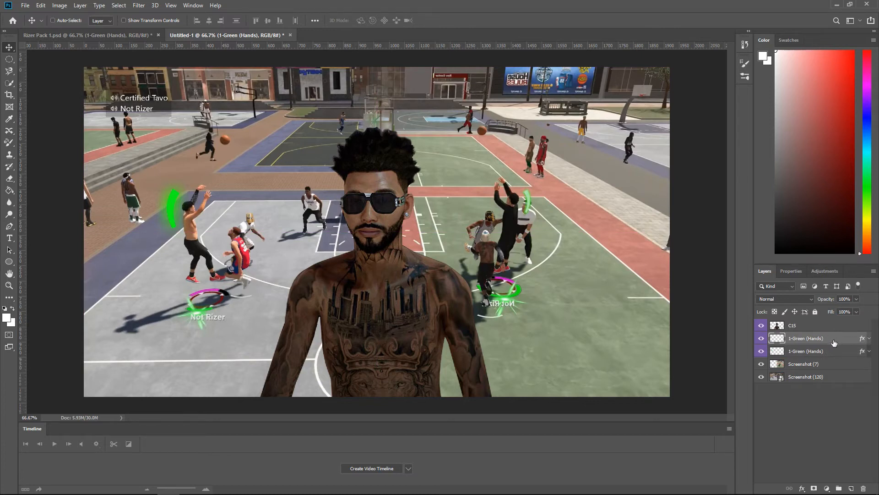
pyautogui.hotkey('ctrl', 't')
pyautogui.moveTo(379, 232); pyautogui.dragTo(529, 198)
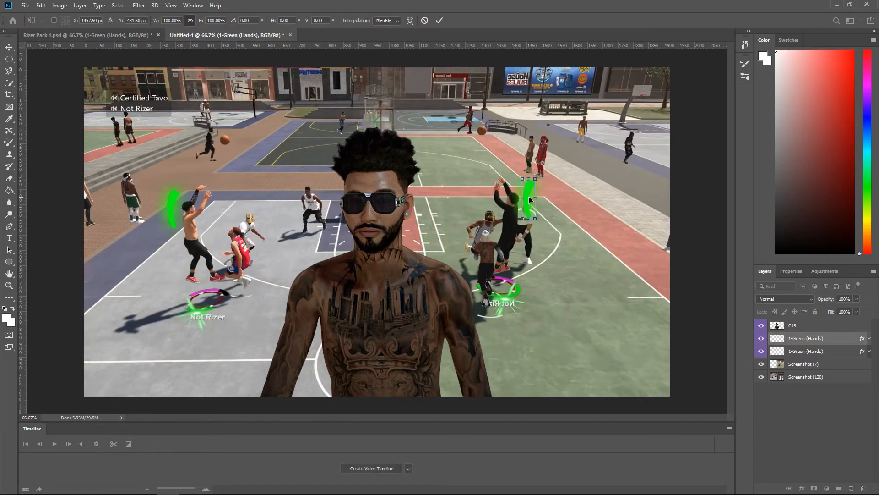
# Flip the copied green glow horizontally and fit it over the right shooter's hand effect
pyautogui.rightClick(529, 196)
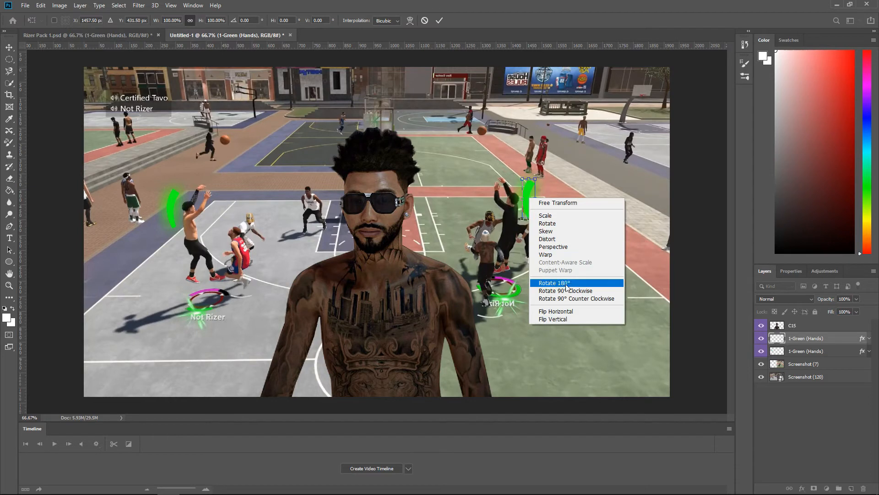
pyautogui.click(576, 313)
pyautogui.moveTo(534, 188); pyautogui.dragTo(530, 189)
pyautogui.press('Return')
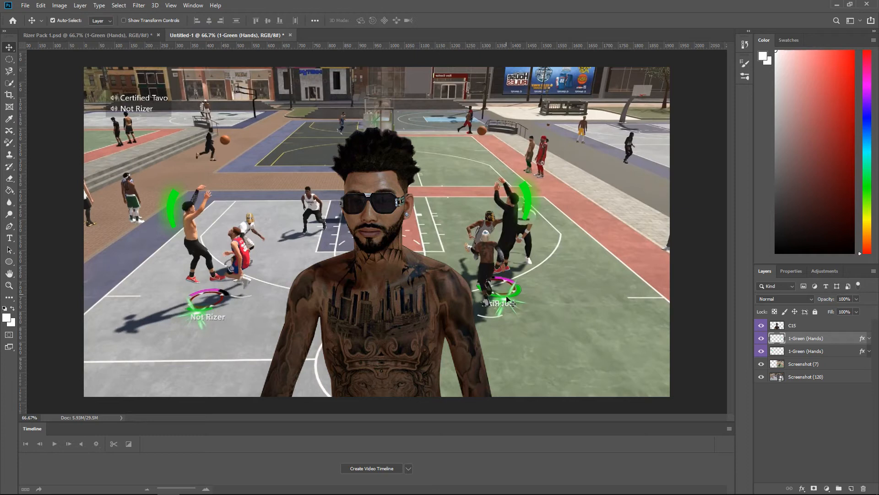
# Select the C15 layer in Untitled-1, and collapse and hide the GREENS group in Rizer Pack 1.psd
pyautogui.click(394, 284)
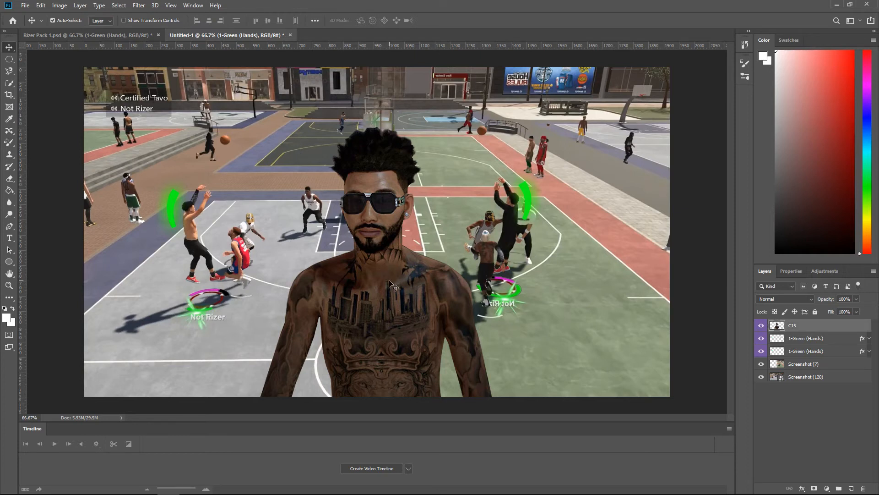
pyautogui.click(117, 35)
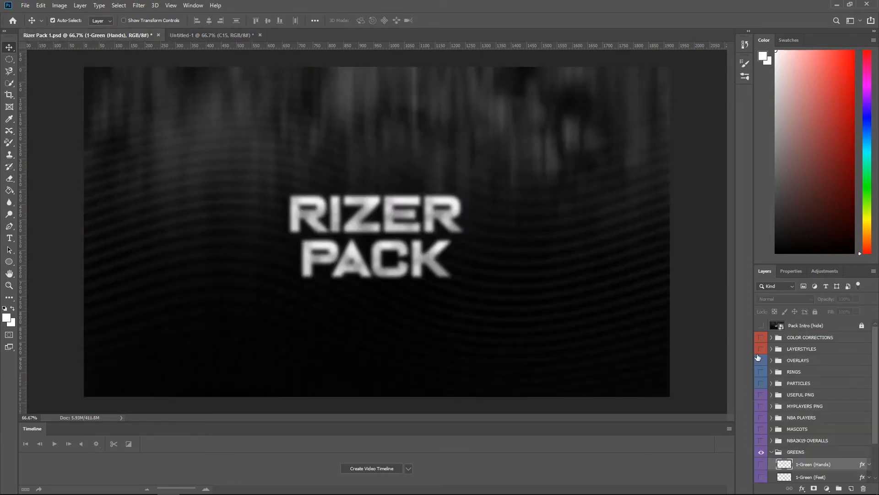
pyautogui.click(772, 453)
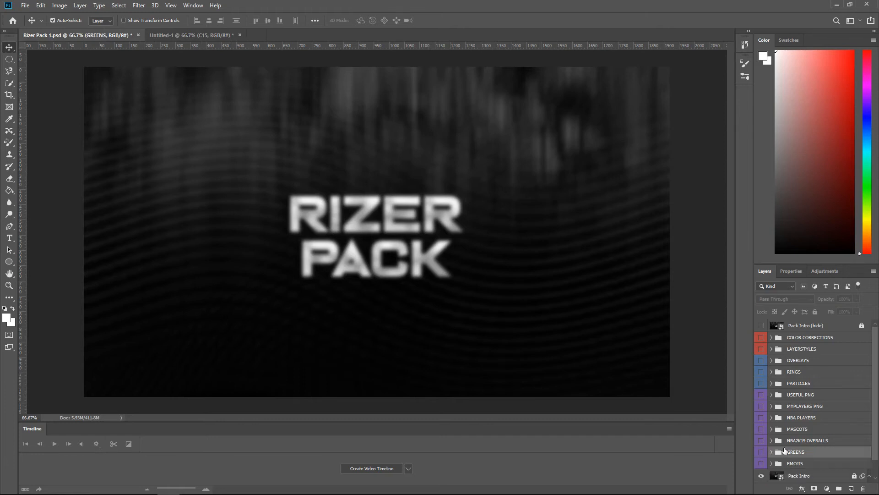
# Preview the contents of the RINGS group in the pack, leaving it hidden and collapsed
pyautogui.click(772, 371)
pyautogui.click(761, 371)
pyautogui.click(761, 359)
pyautogui.click(772, 359)
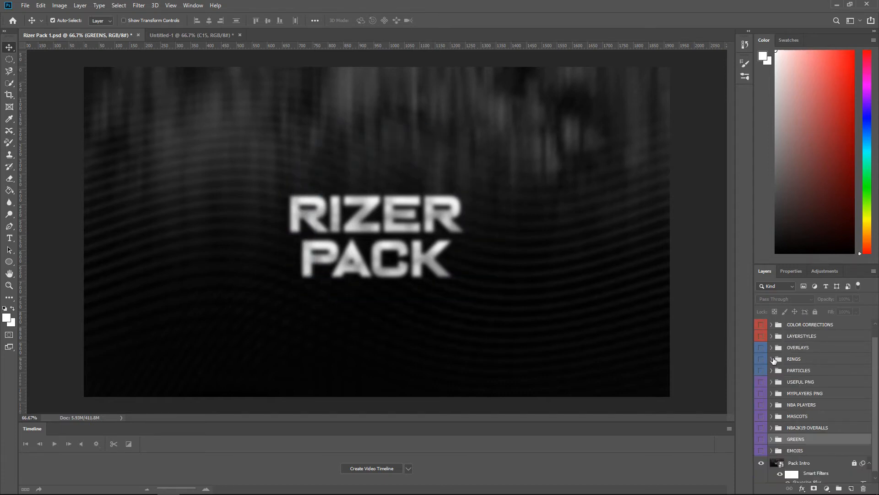
pyautogui.scroll(1, 773, 360)
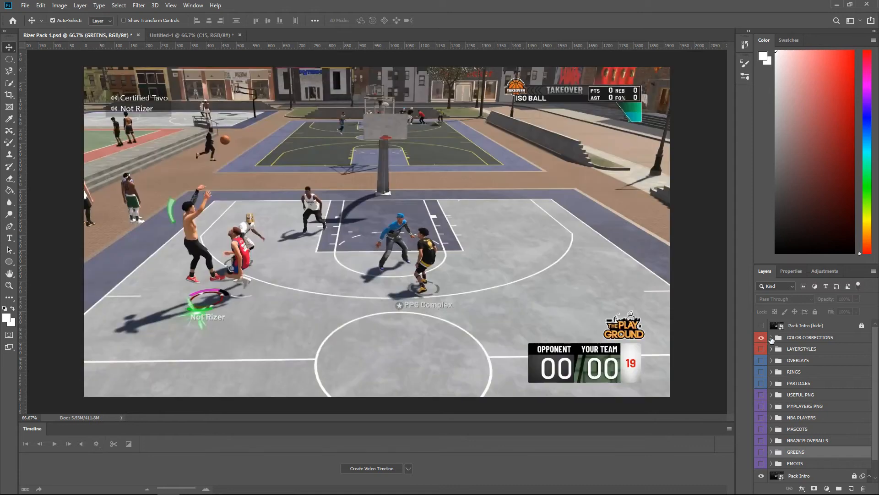
# Preview the CC1 and CC2 colour corrections in the COLOR CORRECTIONS group one at a time
pyautogui.click(772, 338)
pyautogui.click(761, 348)
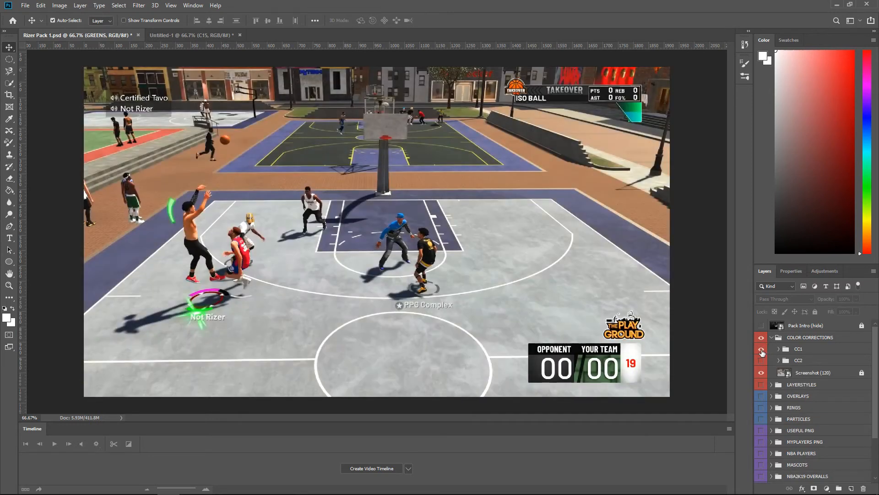
pyautogui.click(761, 349)
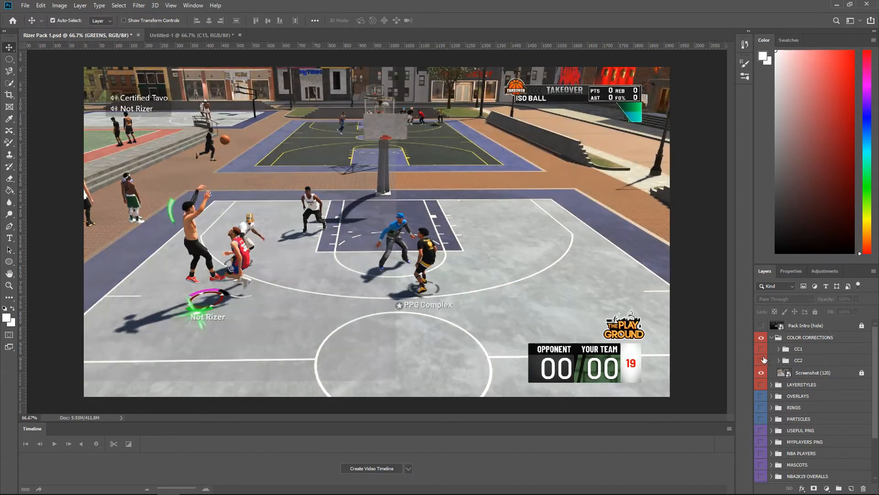
pyautogui.click(761, 360)
pyautogui.click(762, 362)
# Try the CC2 colour correction group on the Untitled-1 composition, and delete it again
pyautogui.moveTo(814, 361); pyautogui.dragTo(389, 227)
pyautogui.click(761, 324)
pyautogui.moveTo(814, 324)
pyautogui.mouseDown()
pyautogui.moveTo(818, 385)
pyautogui.moveTo(821, 324)
pyautogui.mouseUp()
pyautogui.press('Delete')
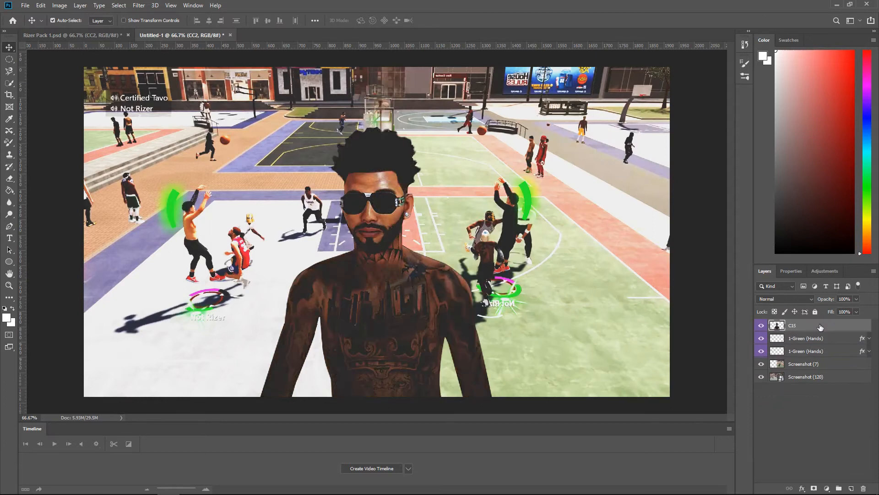
# Copy the CC1 colour correction group from Rizer Pack 1.psd into Untitled-1 above all other layers
pyautogui.click(71, 35)
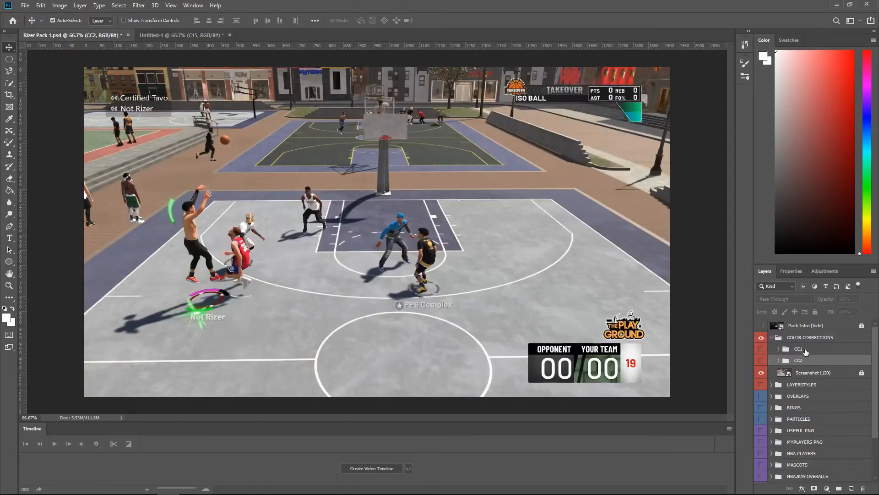
pyautogui.click(816, 349)
pyautogui.moveTo(815, 350); pyautogui.dragTo(425, 240)
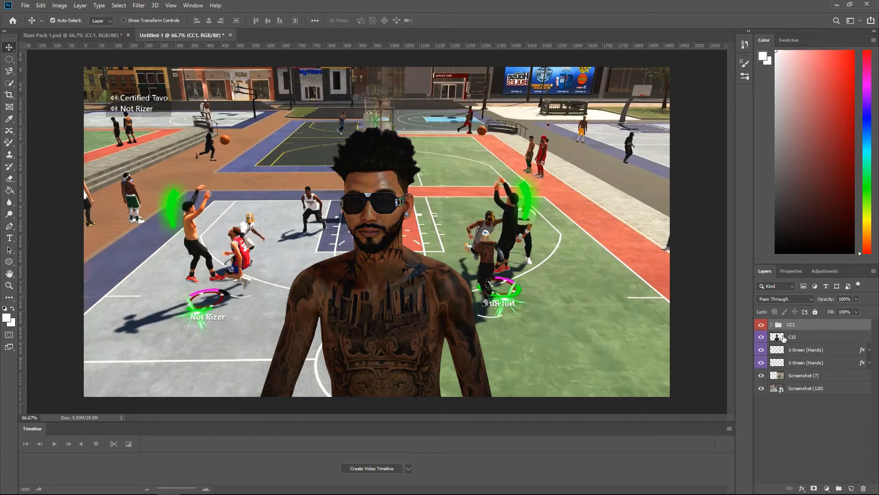
# Select the C15 layer in Untitled-1, and collapse and hide the COLOR CORRECTIONS group in Rizer Pack 1.psd
pyautogui.click(444, 209)
pyautogui.click(44, 40)
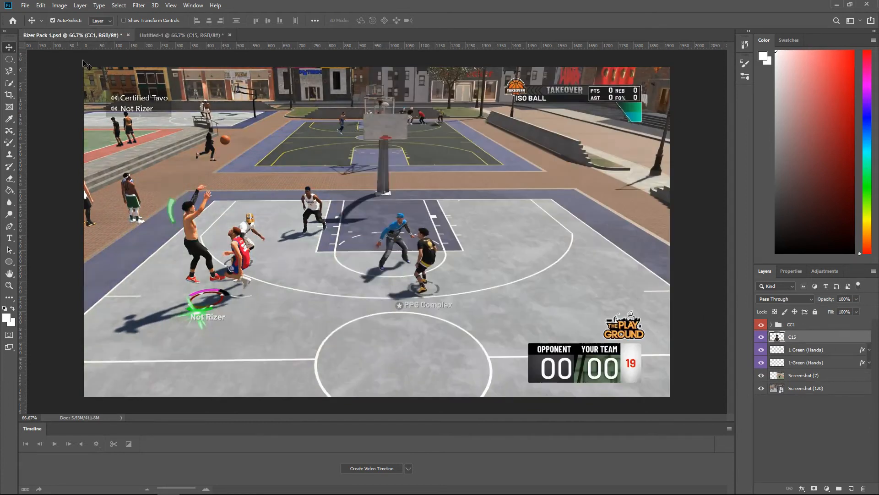
pyautogui.click(771, 338)
pyautogui.click(761, 337)
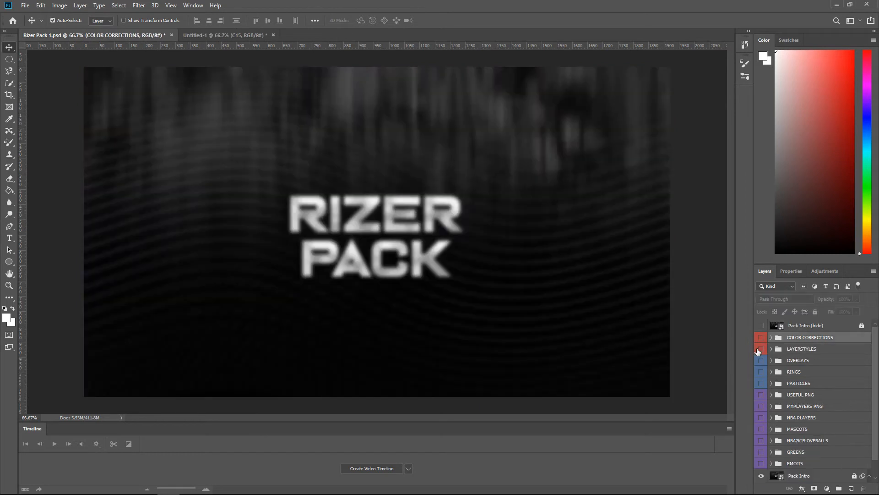
# Copy the green smoke overlay layer 1 from the OVERLAYS group into Untitled-1 above C15 and align it to the canvas centre
pyautogui.click(762, 361)
pyautogui.click(771, 360)
pyautogui.scroll(-1, 767, 367)
pyautogui.click(762, 361)
pyautogui.click(762, 360)
pyautogui.moveTo(841, 360); pyautogui.dragTo(385, 216)
pyautogui.moveTo(659, 370)
pyautogui.mouseDown()
pyautogui.moveTo(660, 380)
pyautogui.moveTo(650, 378)
pyautogui.mouseUp()
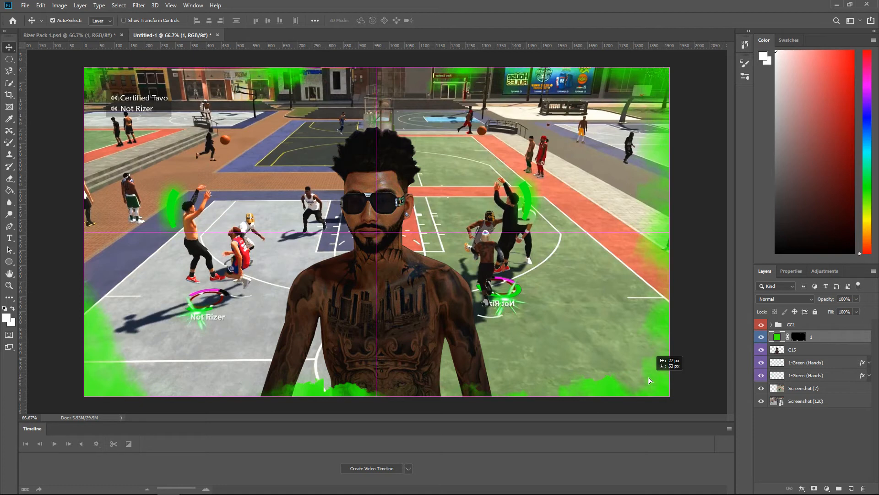
pyautogui.moveTo(649, 377); pyautogui.dragTo(649, 378)
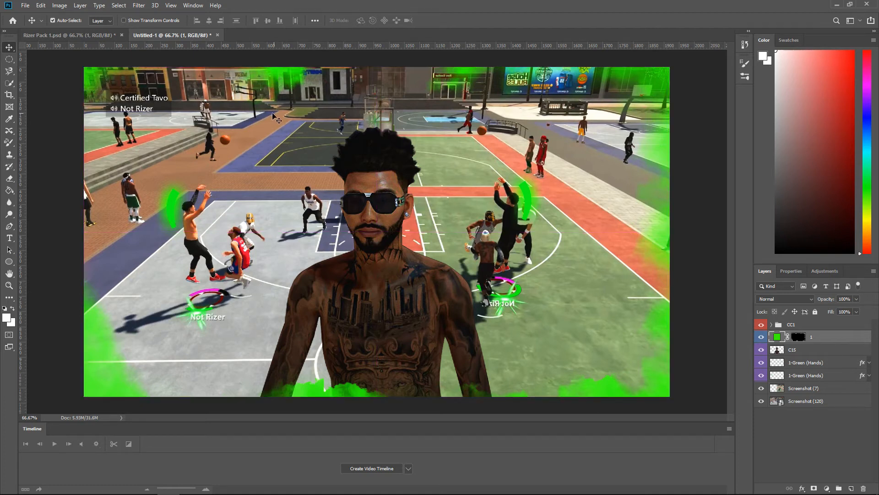
# Copy the purple-blue light overlay from Rizer Pack 1.psd into Untitled-1 and position it over the court's upper-right area
pyautogui.click(82, 35)
pyautogui.moveTo(806, 398); pyautogui.dragTo(383, 212)
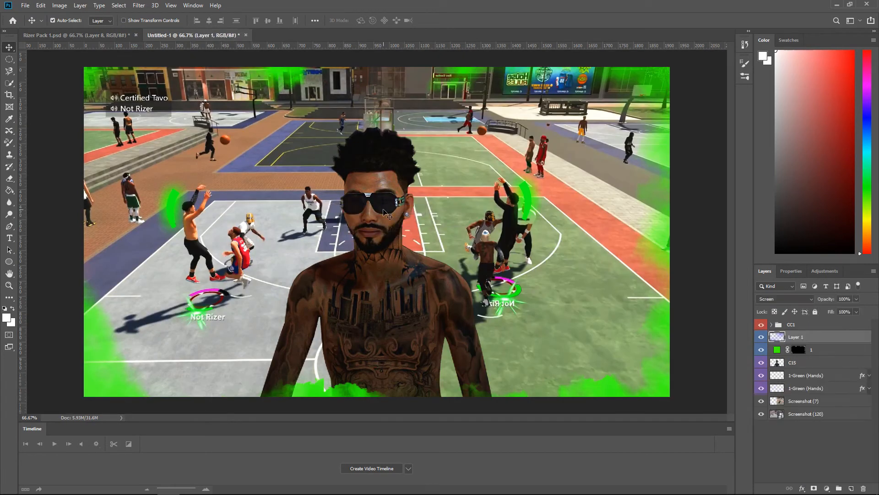
pyautogui.moveTo(579, 94); pyautogui.dragTo(592, 123)
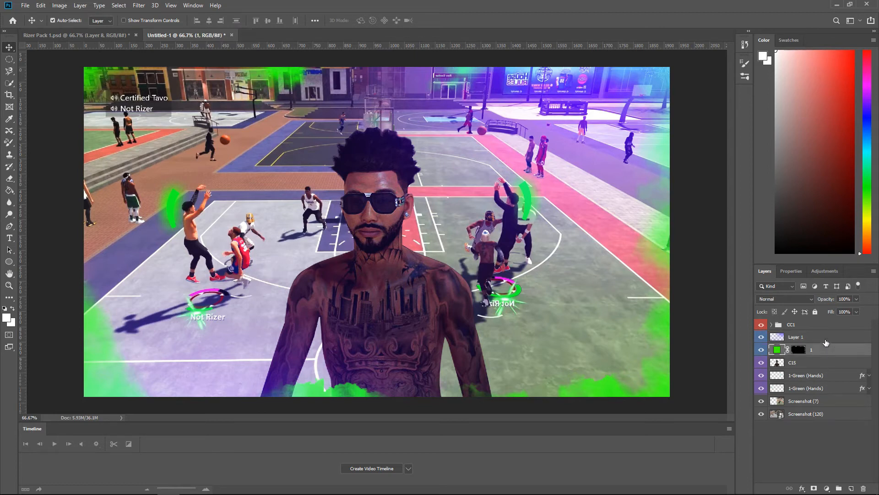
# Recolour the Layer 1 light overlay green with a Hue/Saturation adjustment, setting the hue to -140
pyautogui.click(59, 5)
pyautogui.moveTo(79, 31)
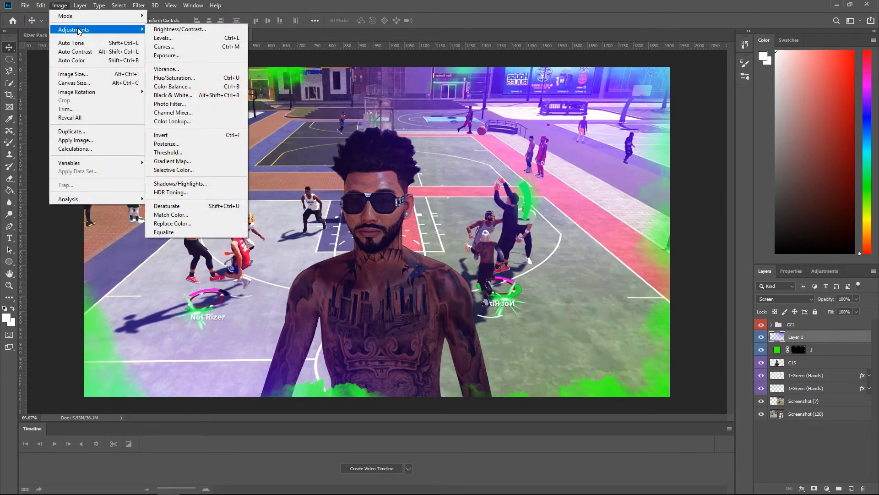
pyautogui.click(209, 82)
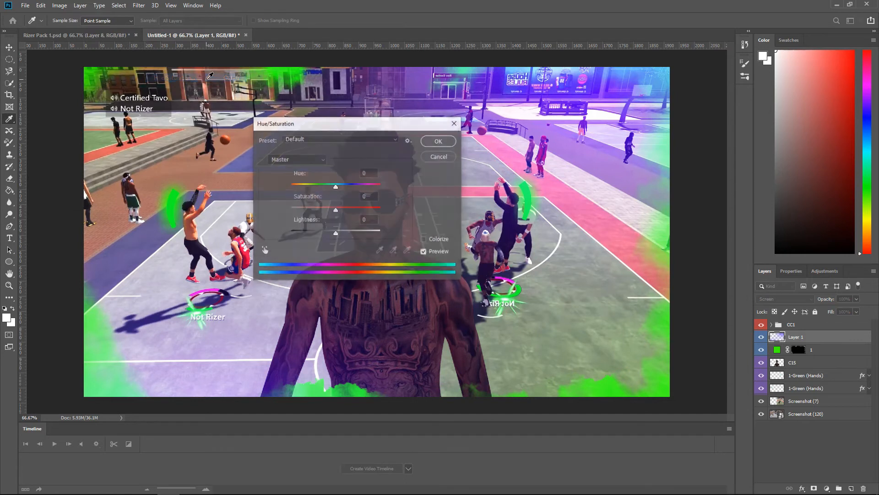
pyautogui.moveTo(336, 187); pyautogui.dragTo(299, 188)
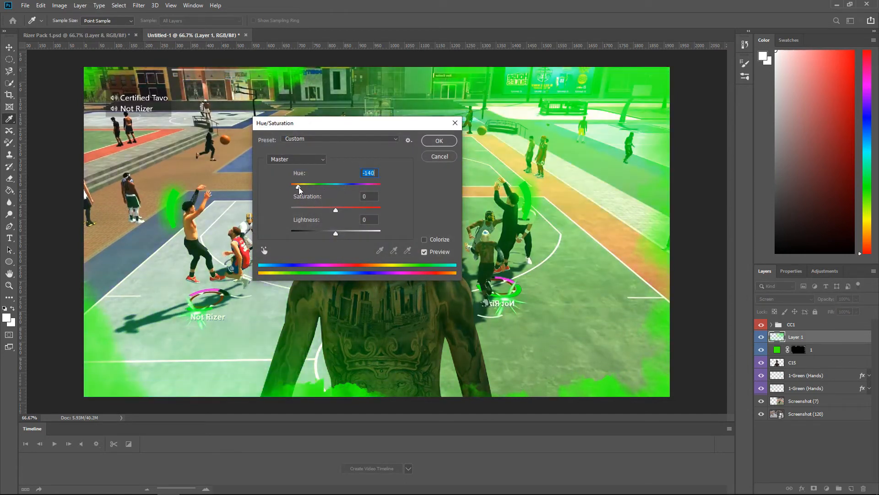
pyautogui.click(432, 142)
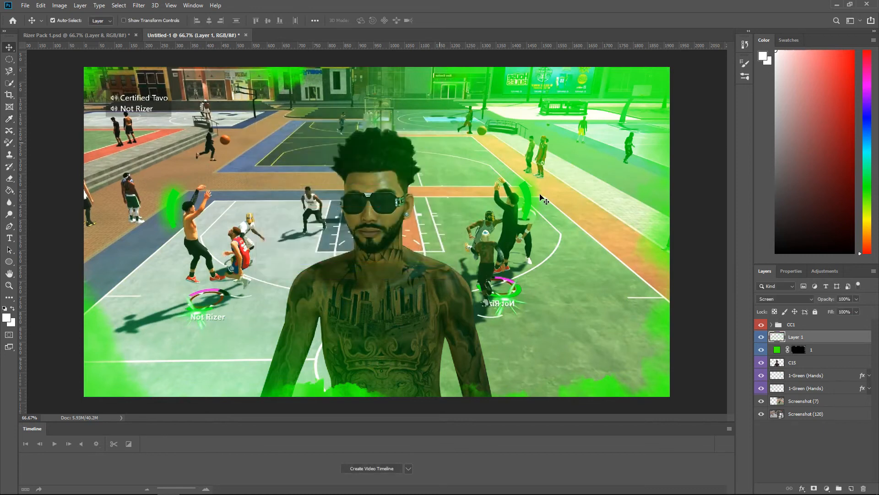
pyautogui.click(821, 350)
pyautogui.click(60, 5)
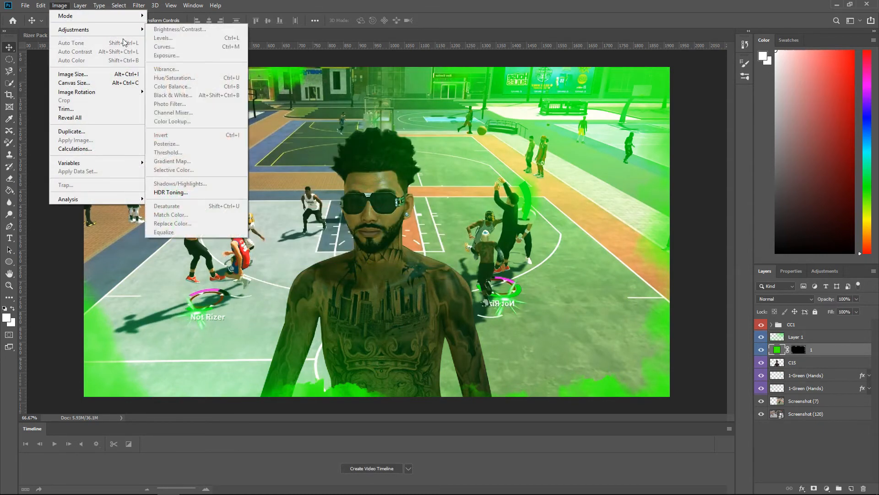
pyautogui.click(825, 361)
pyautogui.click(831, 350)
pyautogui.click(59, 6)
pyautogui.moveTo(76, 29)
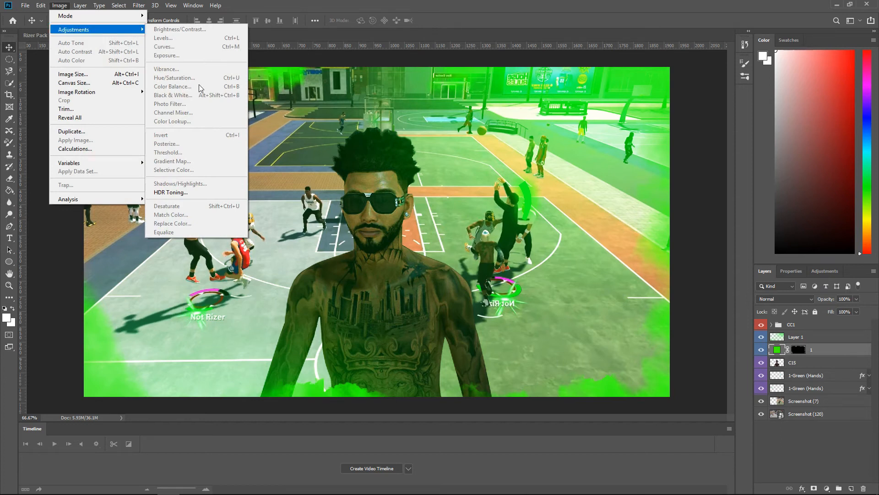
pyautogui.click(826, 351)
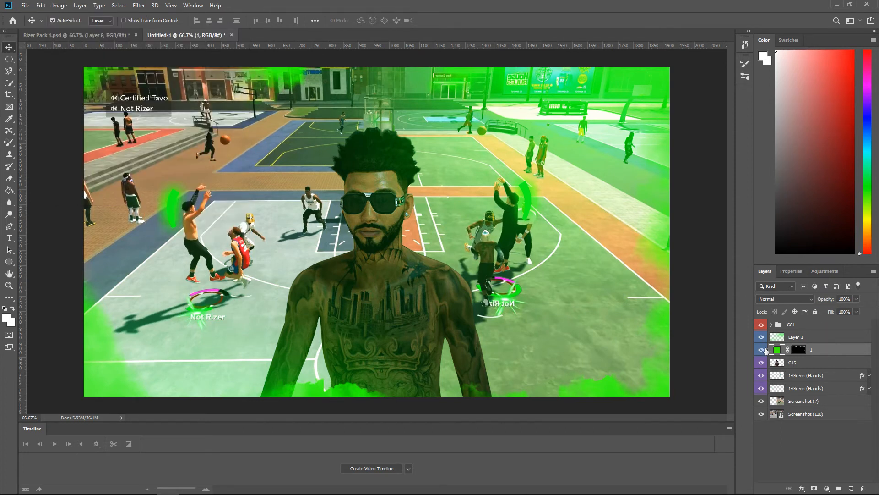
pyautogui.doubleClick(851, 351)
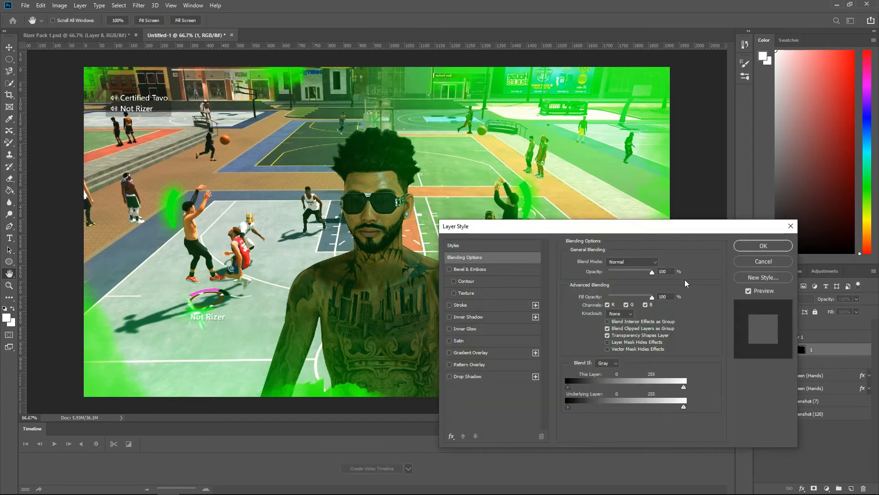
pyautogui.click(763, 261)
pyautogui.doubleClick(777, 350)
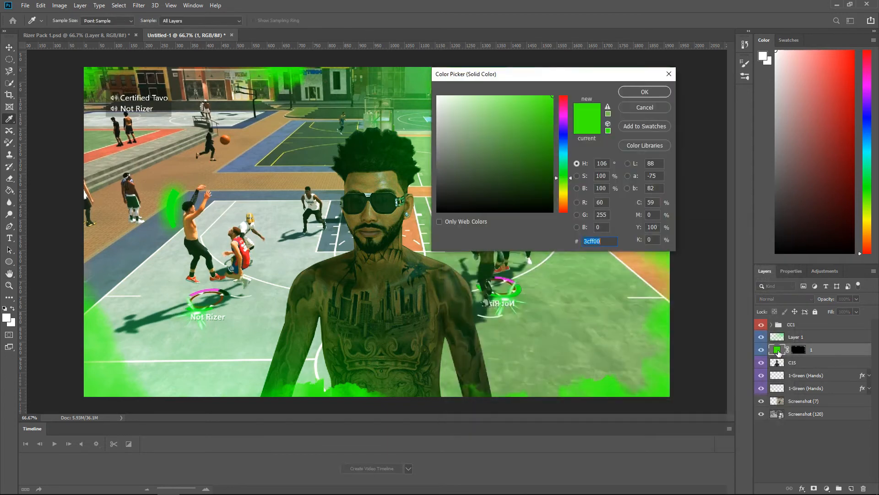
pyautogui.click(656, 109)
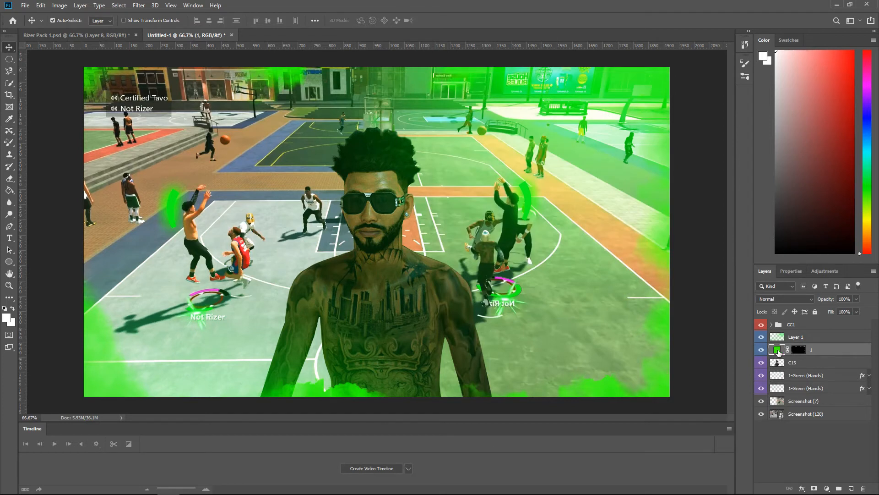
# Change the smoke overlay's solid fill colour to pure green with hue 120 and RGB 0, 255, 0
pyautogui.doubleClick(777, 351)
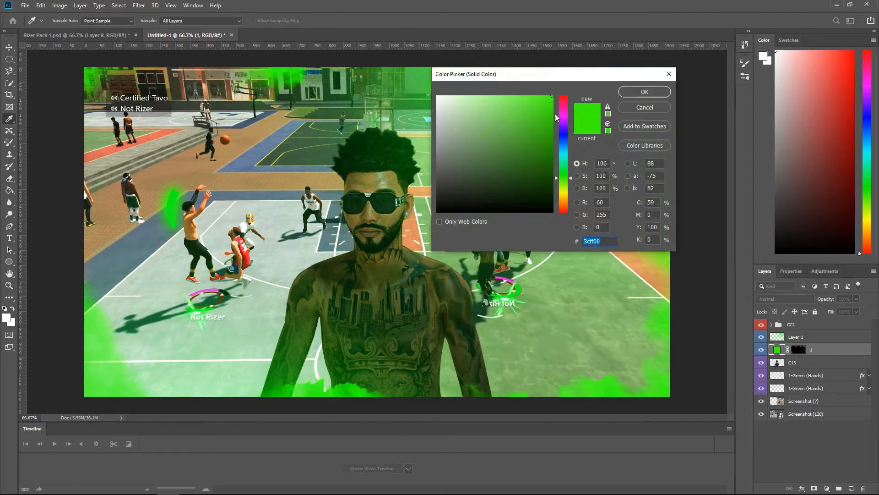
pyautogui.write('0000ff')
pyautogui.moveTo(566, 138); pyautogui.dragTo(564, 179)
pyautogui.click(562, 174)
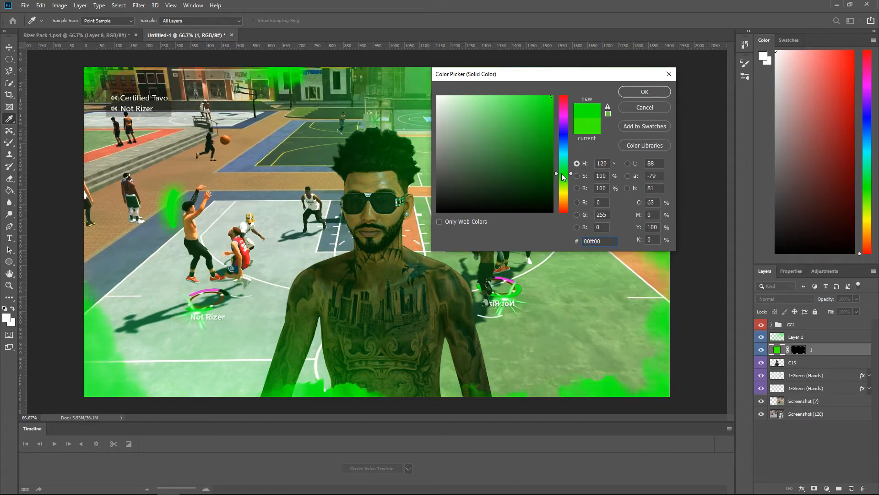
pyautogui.click(658, 92)
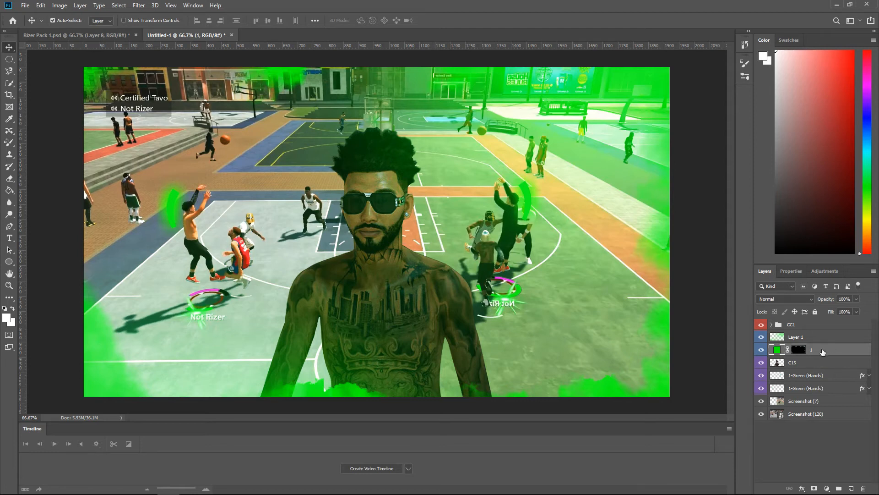
# Set the opacity of the Layer 1 light overlay to 50%
pyautogui.click(819, 337)
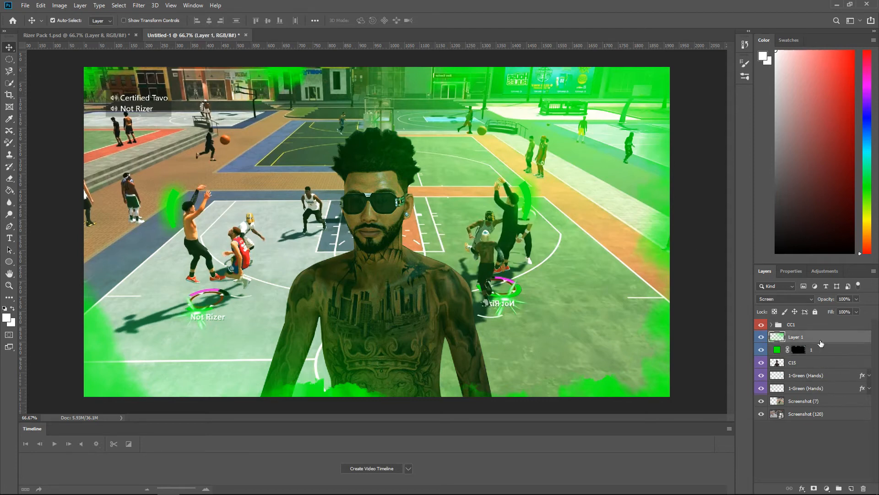
pyautogui.click(856, 299)
pyautogui.moveTo(842, 312); pyautogui.dragTo(835, 312)
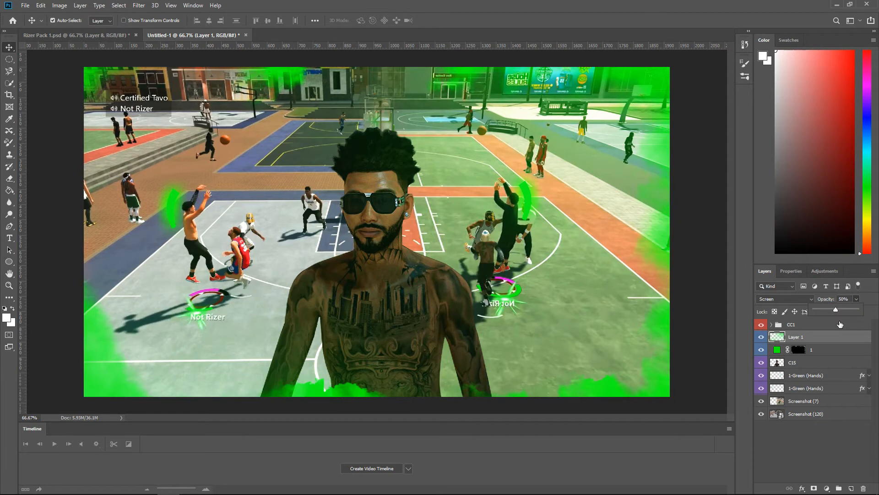
pyautogui.click(869, 304)
# Duplicate the Layer 1 light overlay and start a free transform on the copy
pyautogui.press('ctrl')
pyautogui.hotkey('ctrl', 'shift', 'alt', 'e')
pyautogui.rightClick(823, 339)
pyautogui.click(846, 339)
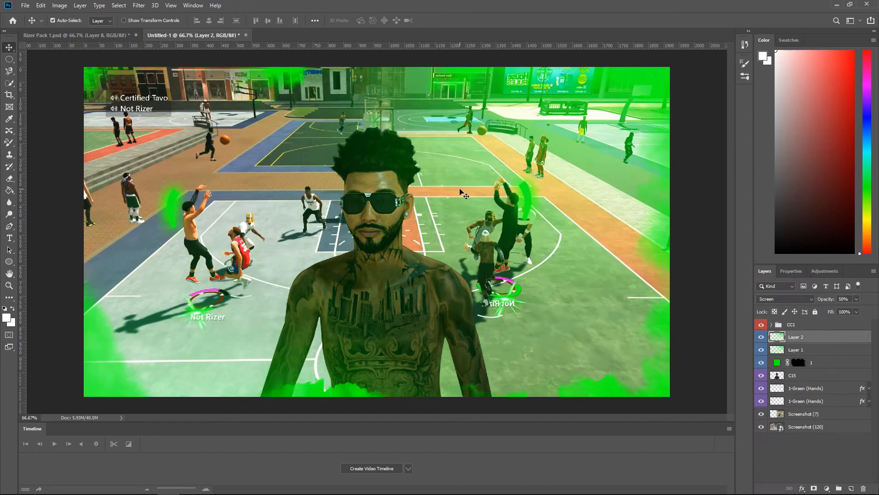
pyautogui.hotkey('ctrl', 't')
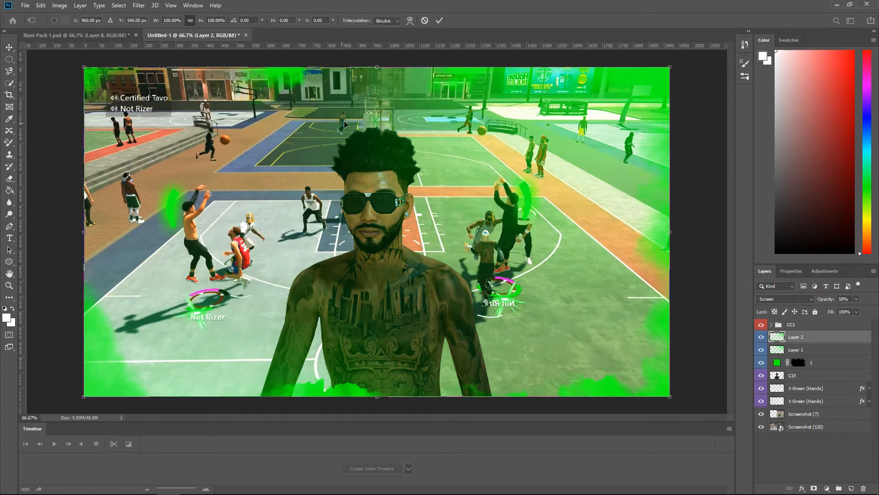
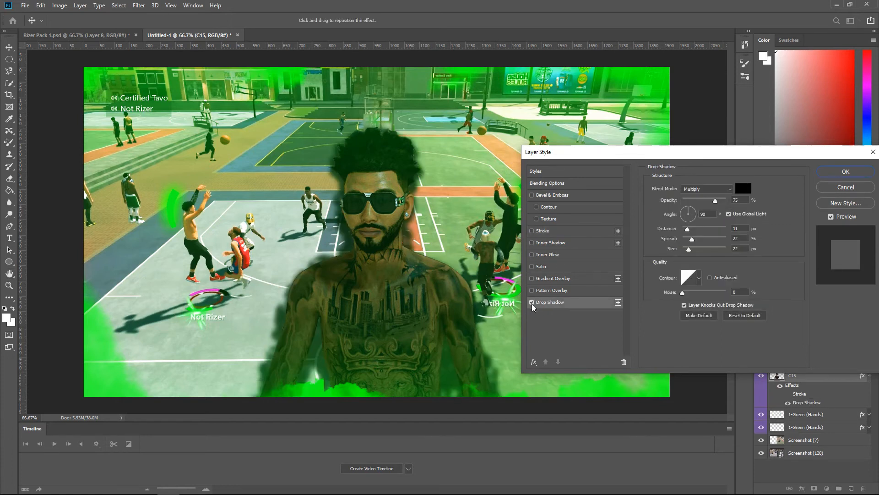
# Disable the drop shadow on the C15 character and apply a green inner glow with slightly reduced size and opacity
pyautogui.moveTo(715, 204); pyautogui.dragTo(742, 207)
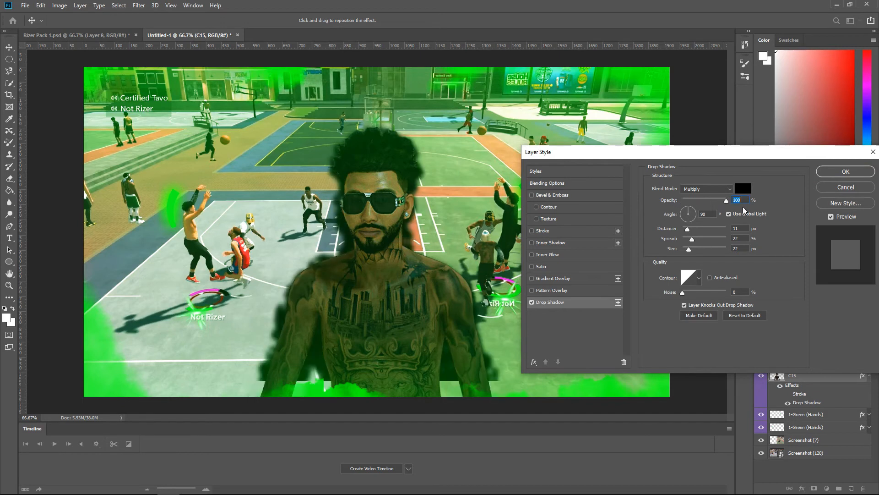
pyautogui.click(532, 302)
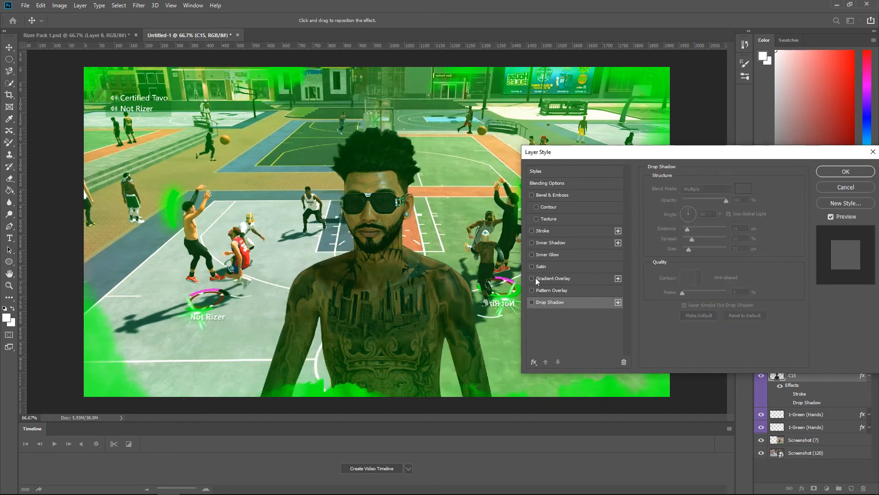
pyautogui.click(531, 255)
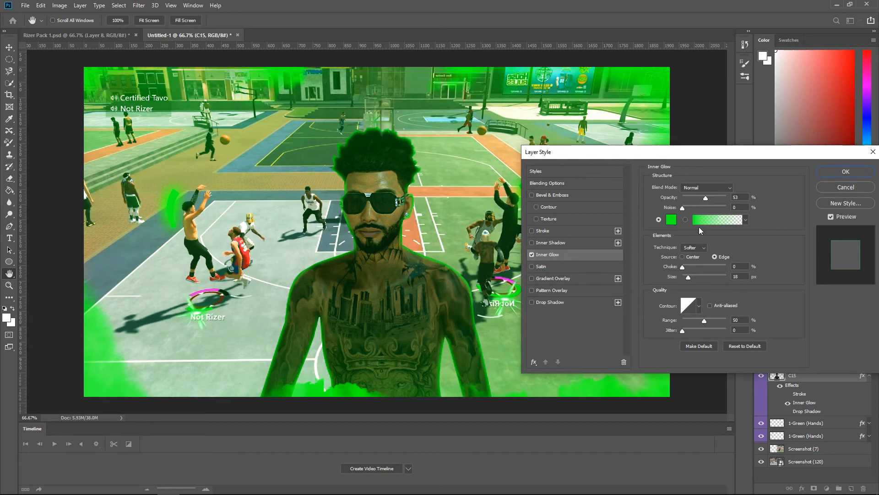
pyautogui.moveTo(688, 278); pyautogui.dragTo(687, 279)
pyautogui.moveTo(705, 198); pyautogui.dragTo(699, 198)
pyautogui.click(845, 174)
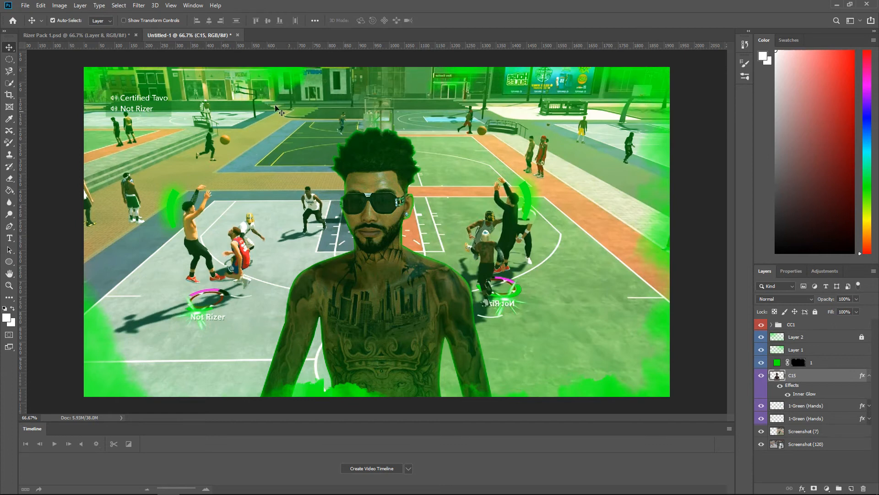
# Copy the Ground Crack layer from the USEFUL PNG group of Rizer Pack 1.psd into Untitled-1
pyautogui.click(85, 34)
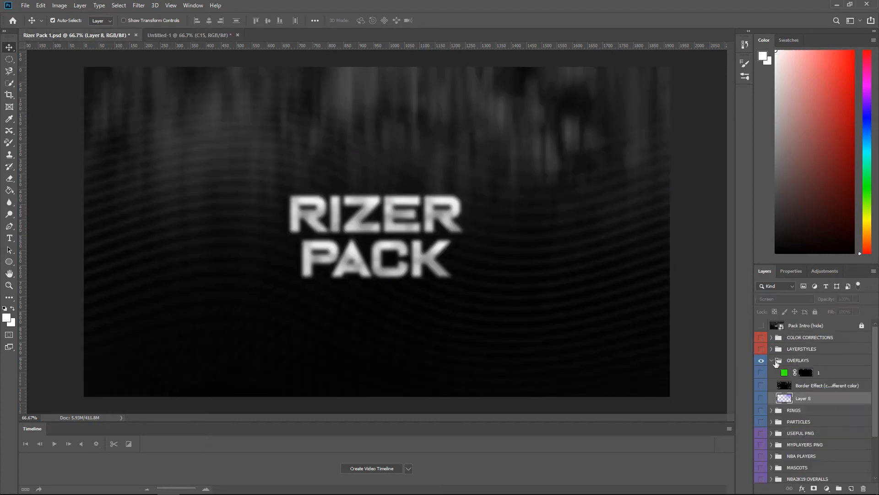
pyautogui.click(774, 361)
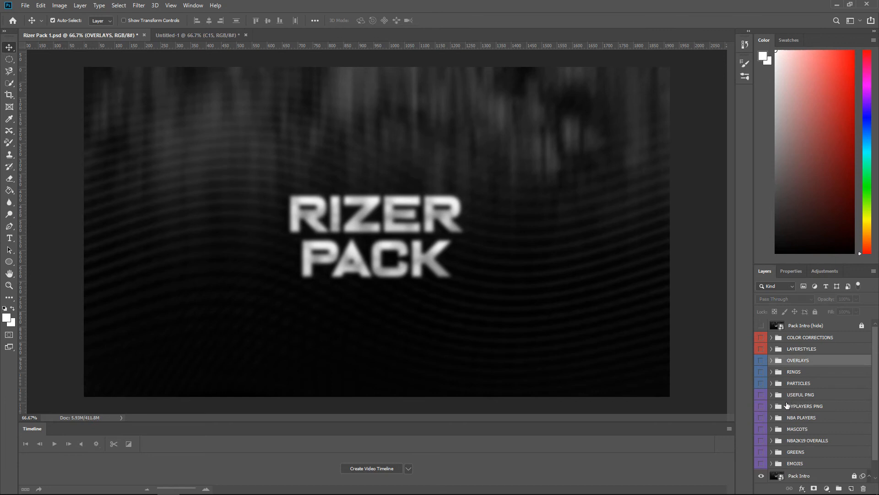
pyautogui.scroll(-1, 775, 427)
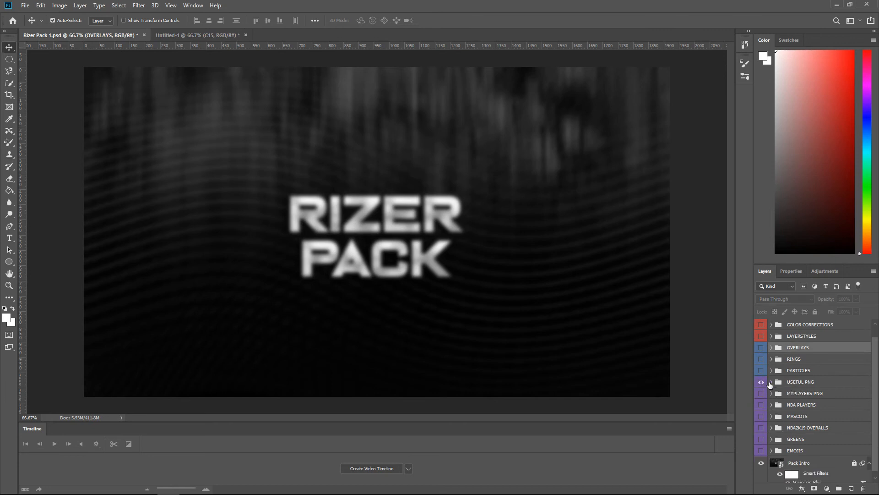
pyautogui.click(770, 383)
pyautogui.scroll(-1, 771, 384)
pyautogui.click(761, 381)
pyautogui.click(761, 382)
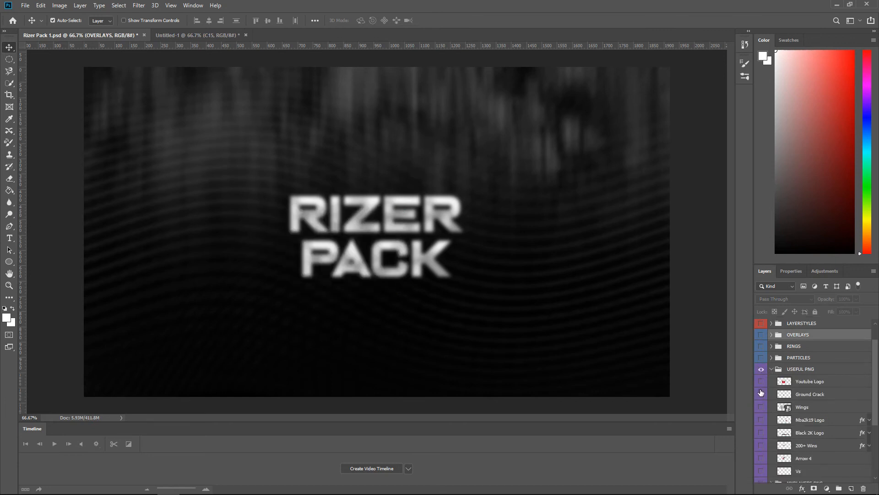
pyautogui.click(761, 394)
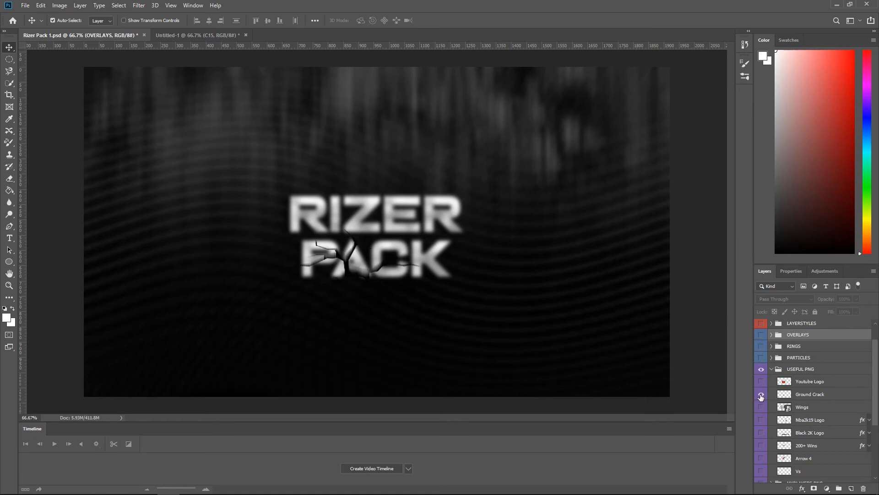
pyautogui.moveTo(819, 397); pyautogui.dragTo(451, 245)
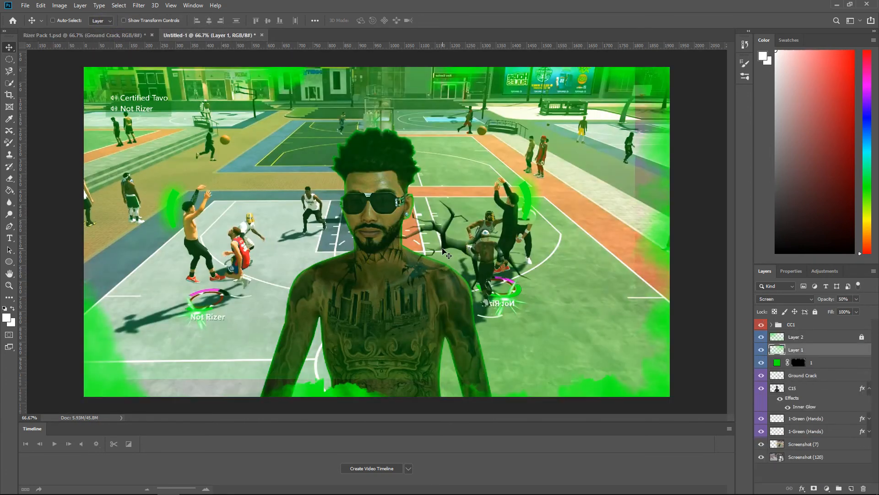
# Lock the Layer 1 light overlay and the green smoke layer 1 against accidental moves
pyautogui.click(815, 312)
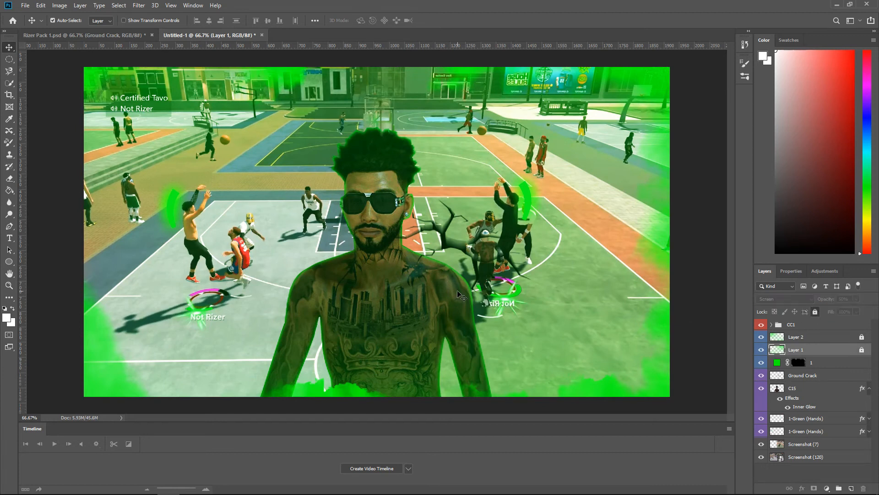
pyautogui.click(825, 362)
pyautogui.click(816, 312)
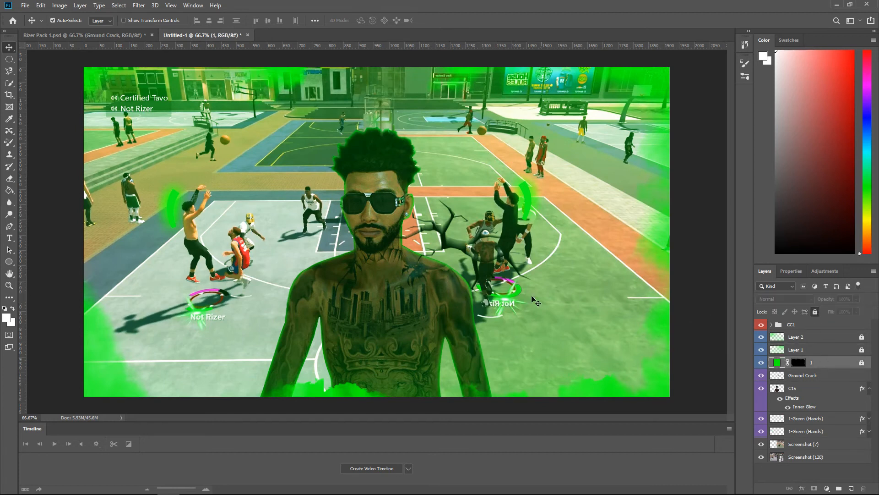
pyautogui.moveTo(420, 240); pyautogui.dragTo(429, 240)
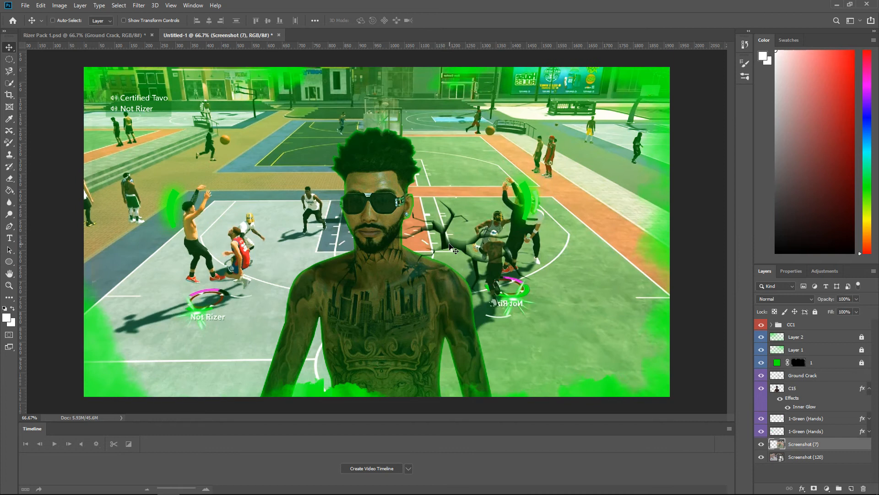
pyautogui.hotkey('ctrl', 'z')
# Enlarge the ground crack to about 141% and place it on the lower-right court, stacked below the C15 layer
pyautogui.moveTo(505, 244); pyautogui.dragTo(567, 335)
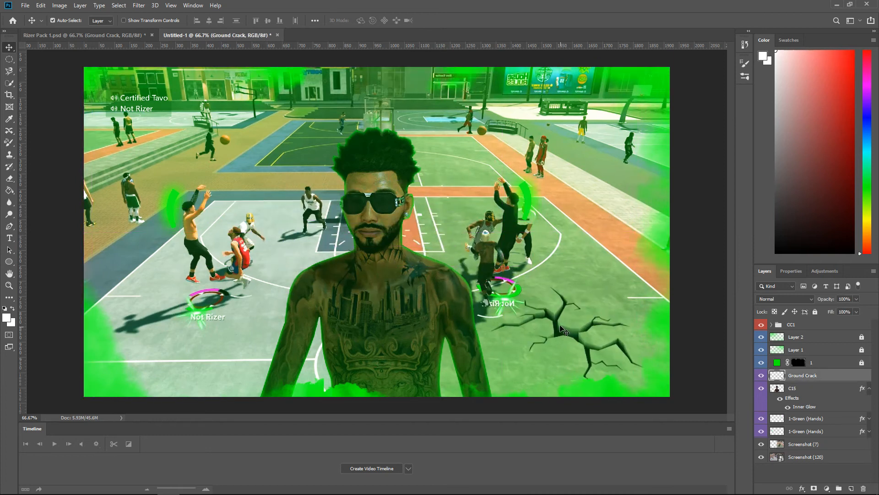
pyautogui.hotkey('ctrl', 't')
pyautogui.moveTo(491, 287); pyautogui.dragTo(399, 254)
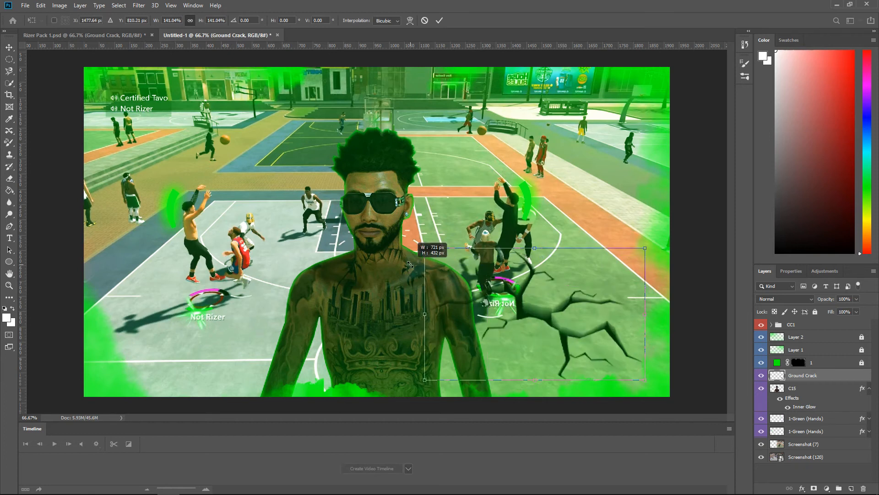
pyautogui.moveTo(541, 343); pyautogui.dragTo(550, 360)
pyautogui.press('Return')
pyautogui.moveTo(806, 375); pyautogui.dragTo(826, 413)
pyautogui.moveTo(497, 343); pyautogui.dragTo(609, 316)
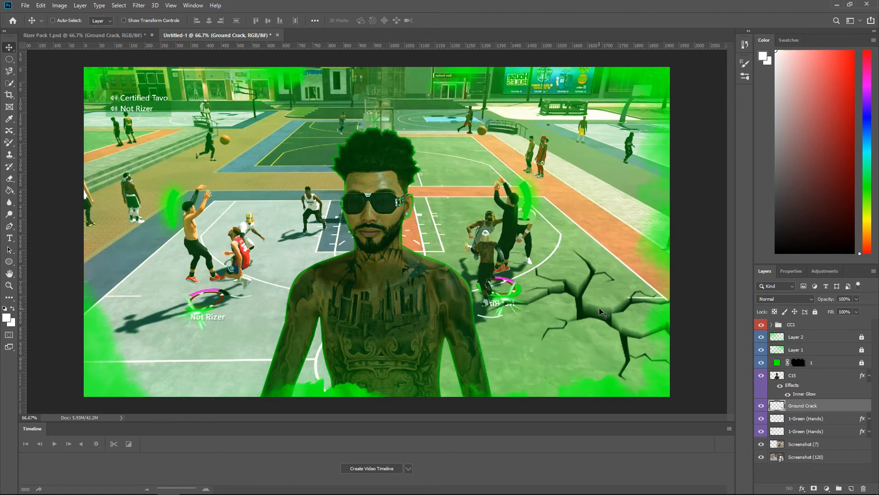
# Flip the ground crack horizontally and shift it partly beyond the canvas's lower-right edge
pyautogui.hotkey('ctrl', 't')
pyautogui.rightClick(600, 308)
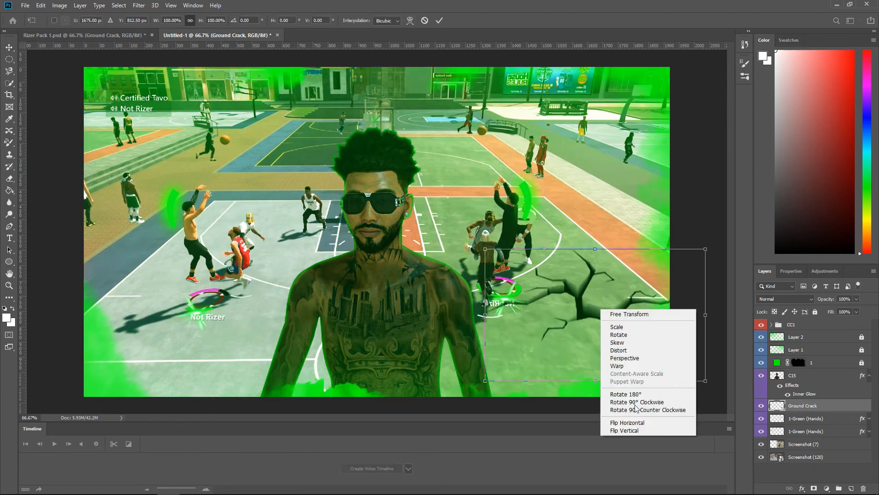
pyautogui.click(654, 425)
pyautogui.moveTo(607, 326); pyautogui.dragTo(685, 324)
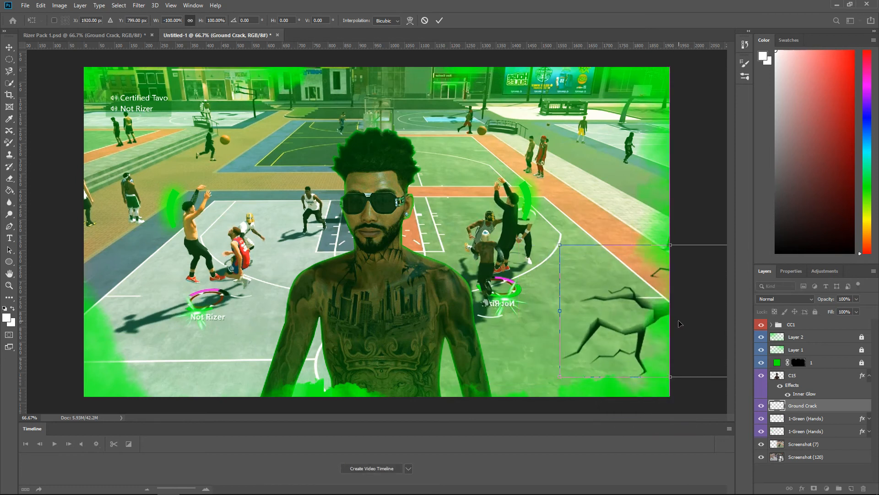
pyautogui.press('Return')
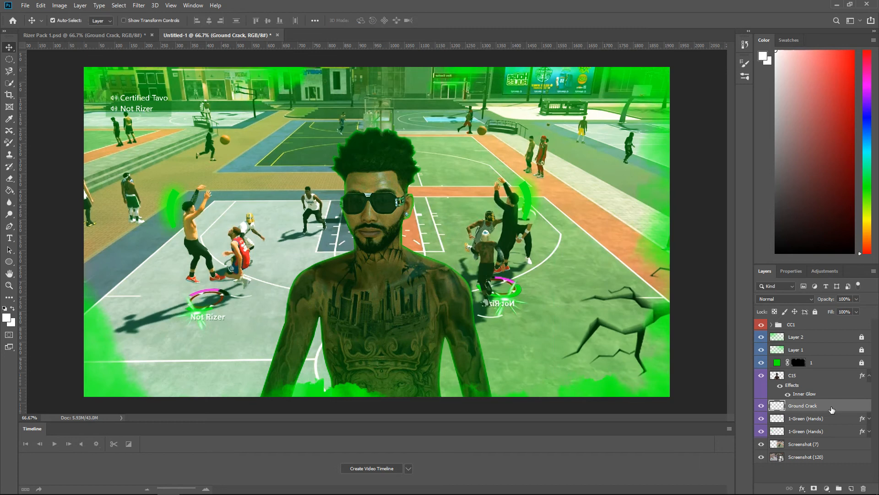
# Duplicate the ground crack and place the copy at the court's lower-left edge
pyautogui.hotkey('ctrl', 'j')
pyautogui.moveTo(329, 251); pyautogui.dragTo(17, 334)
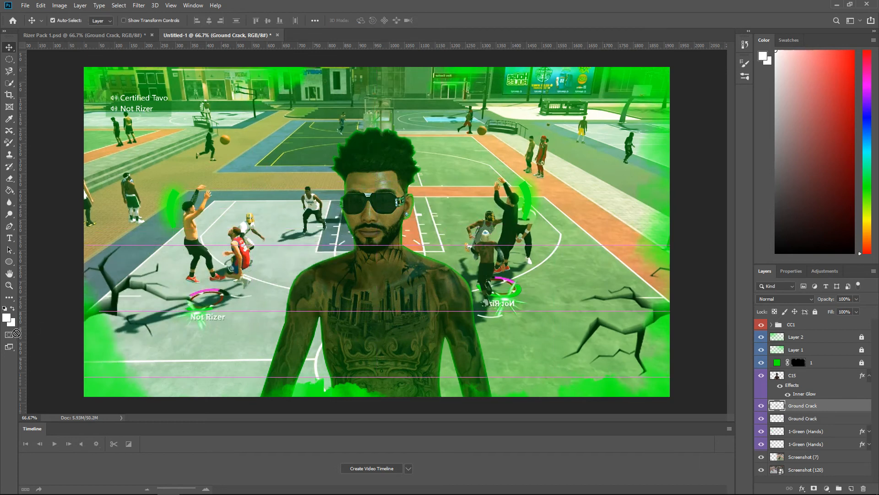
pyautogui.hotkey('ctrl', 'z')
pyautogui.moveTo(323, 219); pyautogui.dragTo(129, 331)
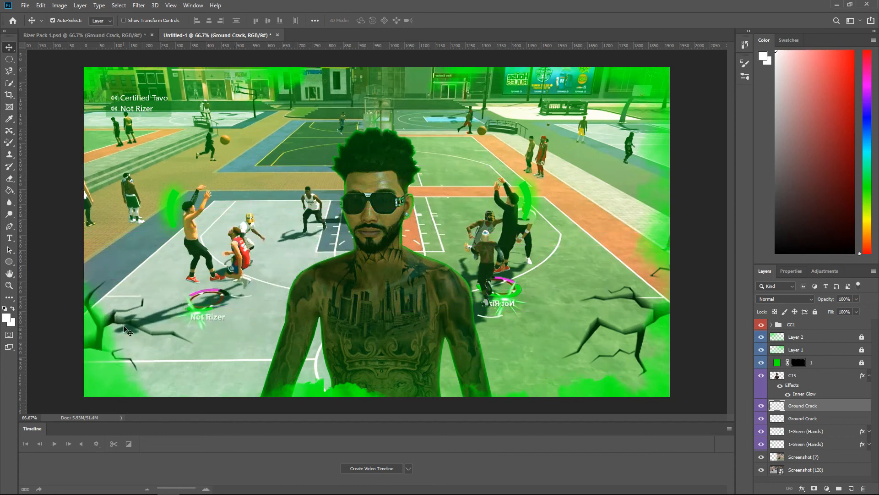
# Hide the pack's Ground Crack and copy the Nba2k19 Logo from the USEFUL PNG group into Untitled-1
pyautogui.click(98, 37)
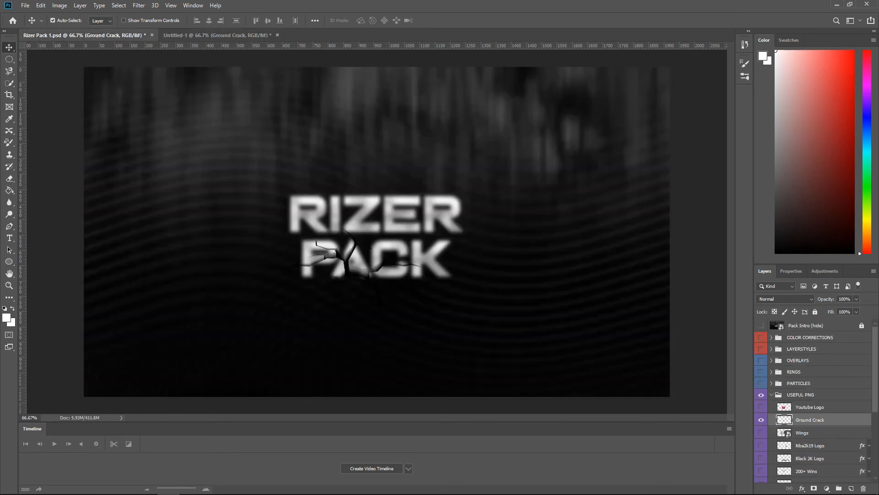
pyautogui.click(759, 421)
pyautogui.click(841, 448)
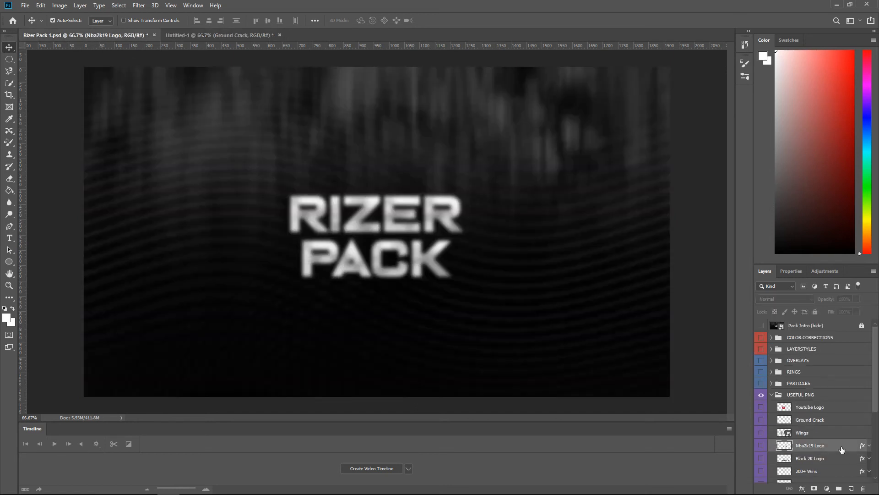
pyautogui.click(761, 444)
pyautogui.click(761, 445)
pyautogui.click(762, 458)
pyautogui.click(761, 458)
pyautogui.moveTo(839, 447); pyautogui.dragTo(238, 187)
# Lock the Screenshot (120) and Screenshot (7) background layers
pyautogui.hotkey('ctrl', '/')
pyautogui.click(834, 462)
pyautogui.click(815, 312)
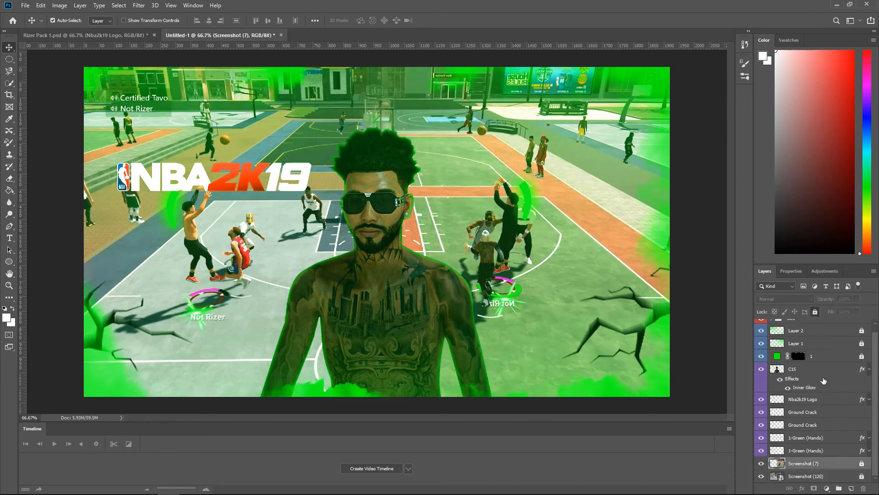
# Move the NBA 2K19 logo to the canvas's upper-left corner and scale it down to about 75%
pyautogui.scroll(1, 821, 369)
pyautogui.click(824, 407)
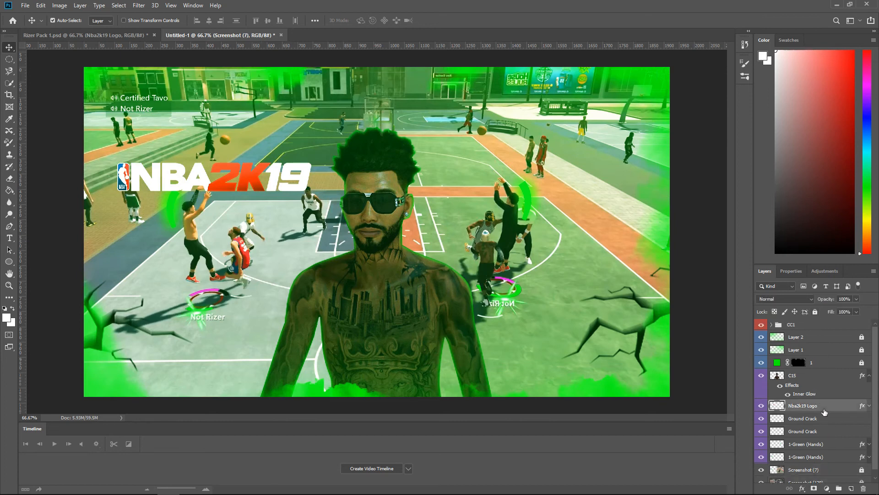
pyautogui.moveTo(244, 185); pyautogui.dragTo(220, 97)
pyautogui.click(267, 91)
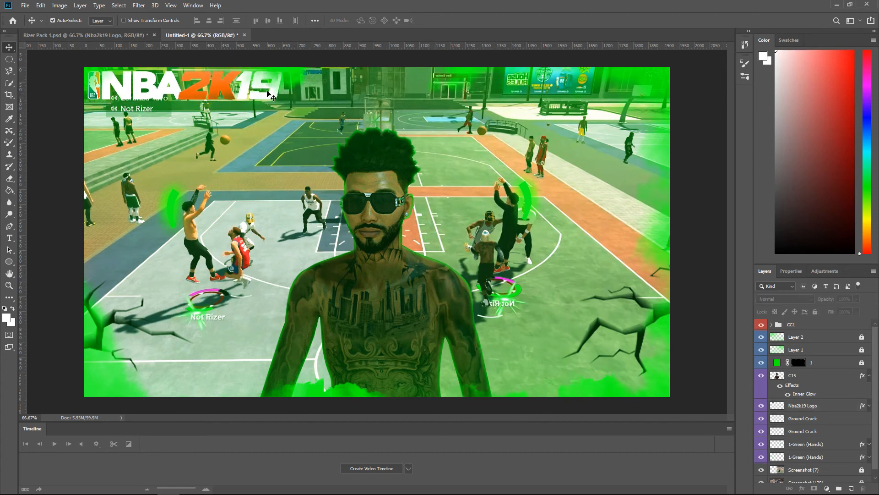
pyautogui.keyDown('ctrl'); pyautogui.click(270, 90); pyautogui.keyUp('ctrl')
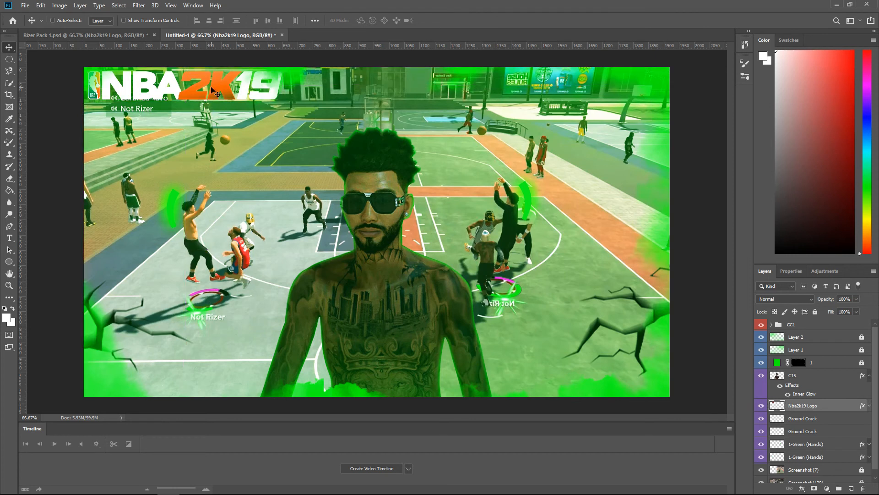
pyautogui.hotkey('ctrl', 't')
pyautogui.moveTo(274, 72); pyautogui.dragTo(234, 78)
pyautogui.moveTo(185, 94); pyautogui.dragTo(163, 86)
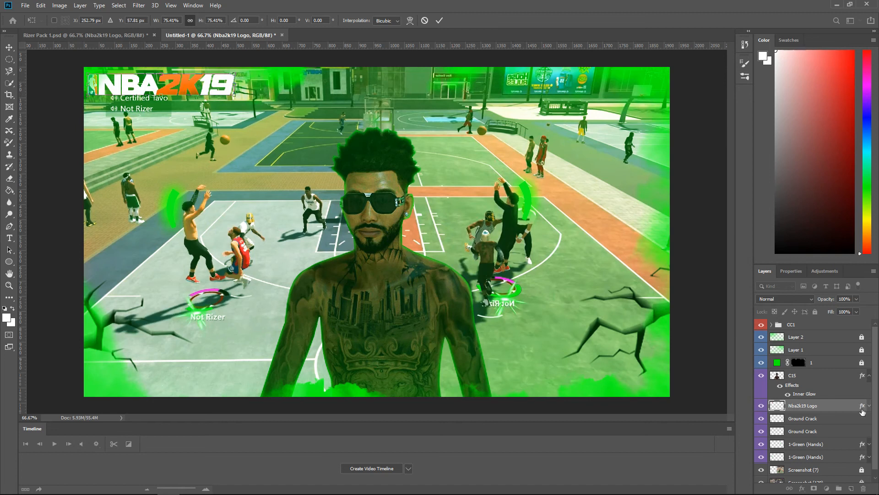
pyautogui.press('Return')
# Recolour the orange 2K part of the NBA 2K19 logo green with a Hue/Saturation adjustment
pyautogui.click(59, 6)
pyautogui.moveTo(73, 29)
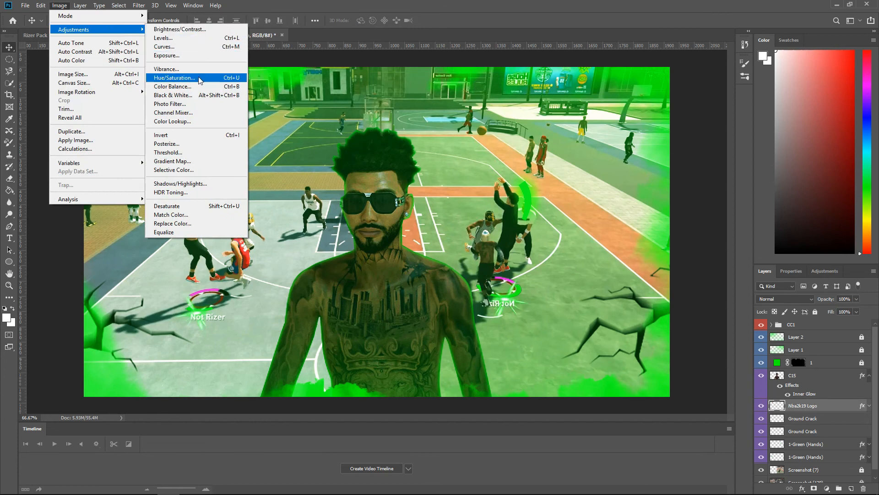
pyautogui.click(200, 80)
pyautogui.moveTo(336, 187); pyautogui.dragTo(371, 190)
pyautogui.click(440, 141)
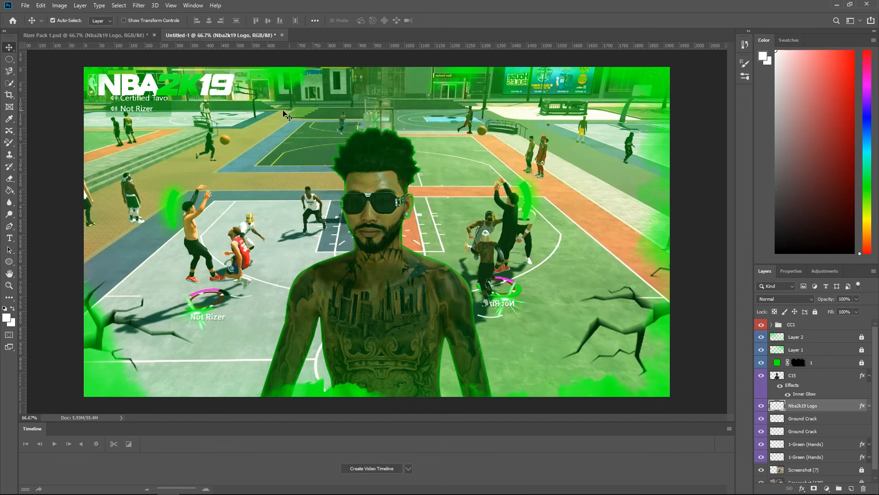
# Switch to Rizer Pack 1.psd, collapse the USEFUL PNG group and expand the PARTICLES group
pyautogui.click(125, 35)
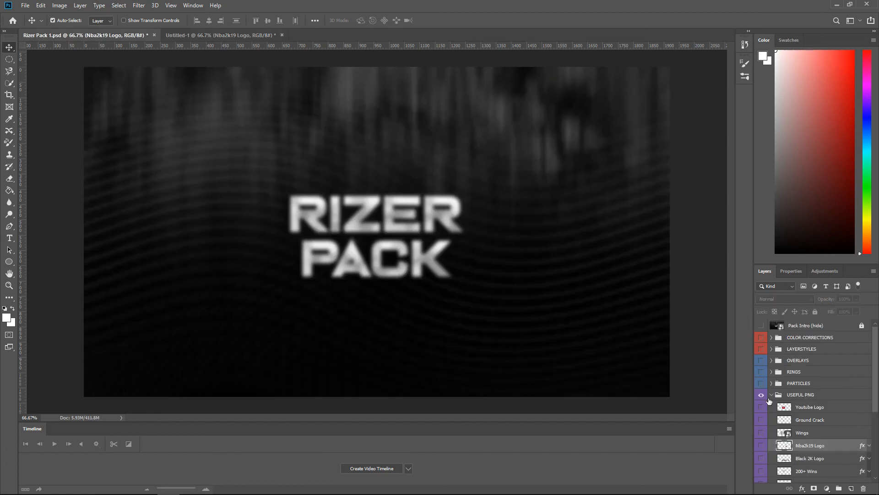
pyautogui.click(770, 396)
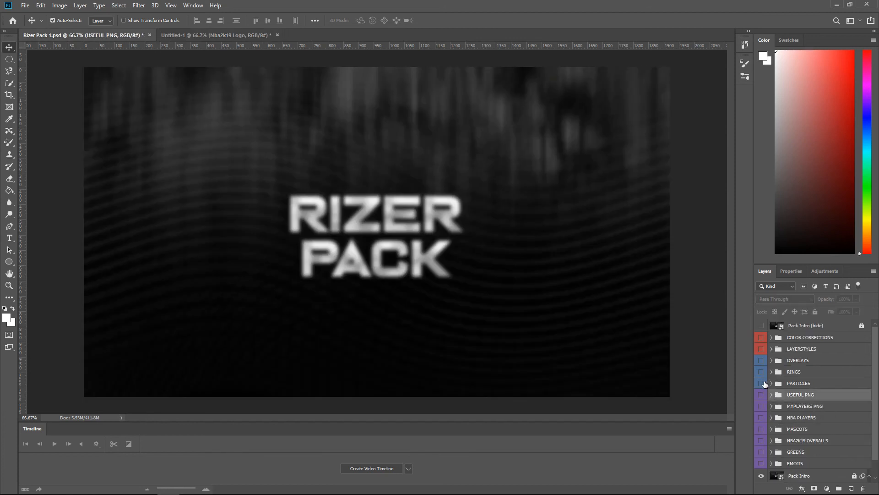
pyautogui.click(771, 383)
pyautogui.click(771, 383)
pyautogui.click(824, 387)
pyautogui.click(771, 384)
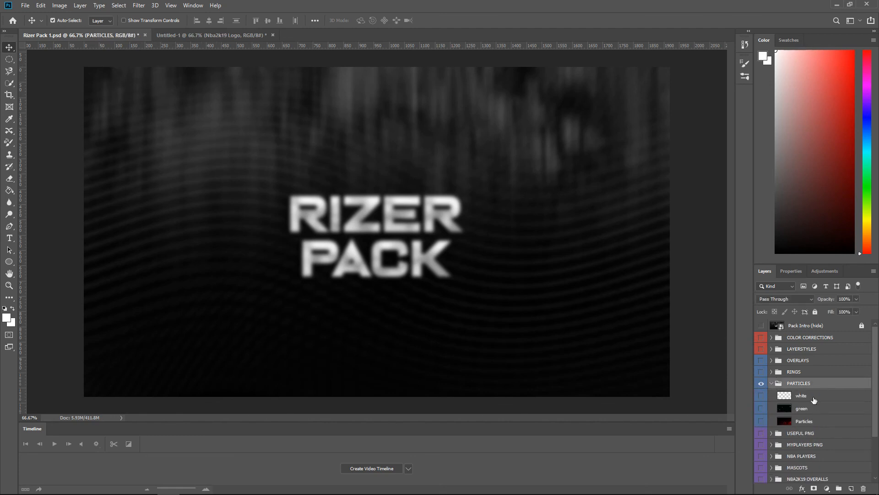
# Preview the white, green and Particles layers of the PARTICLES group one after another
pyautogui.click(762, 395)
pyautogui.click(827, 398)
pyautogui.click(762, 408)
pyautogui.click(761, 409)
pyautogui.click(762, 422)
pyautogui.click(761, 421)
pyautogui.click(762, 395)
pyautogui.click(762, 395)
# Copy the green particles layer into Untitled-1 directly beneath the C15 character and reposition the particles over the court
pyautogui.moveTo(820, 409)
pyautogui.mouseDown()
pyautogui.moveTo(232, 115)
pyautogui.moveTo(179, 36)
pyautogui.moveTo(208, 46)
pyautogui.moveTo(398, 244)
pyautogui.moveTo(373, 220)
pyautogui.moveTo(385, 209)
pyautogui.mouseUp()
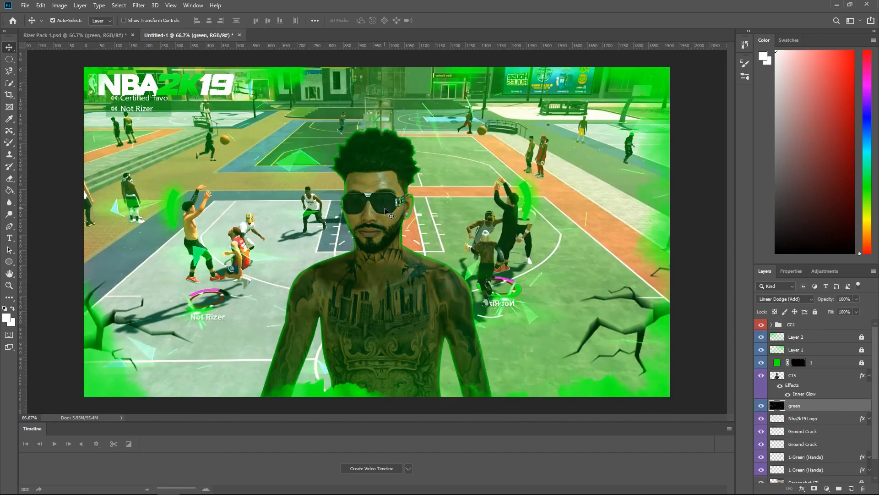
pyautogui.moveTo(445, 134); pyautogui.dragTo(426, 154)
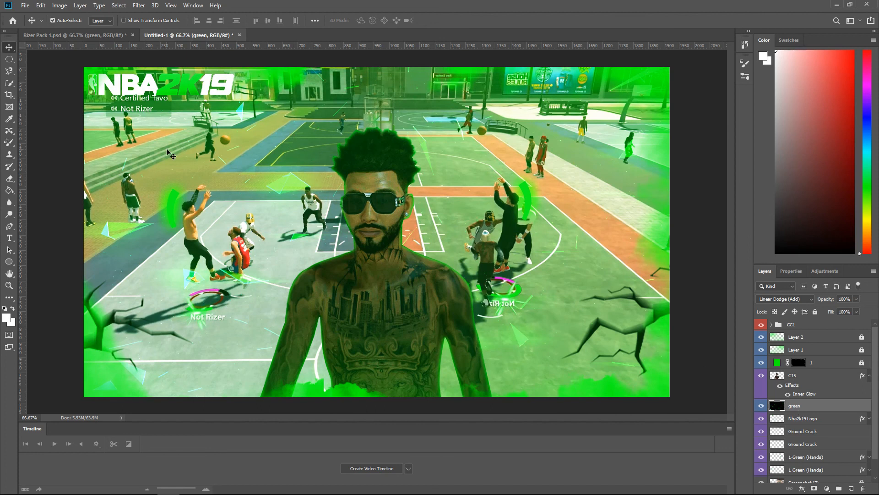
pyautogui.hotkey('ctrl', 'Tab')
pyautogui.click(210, 35)
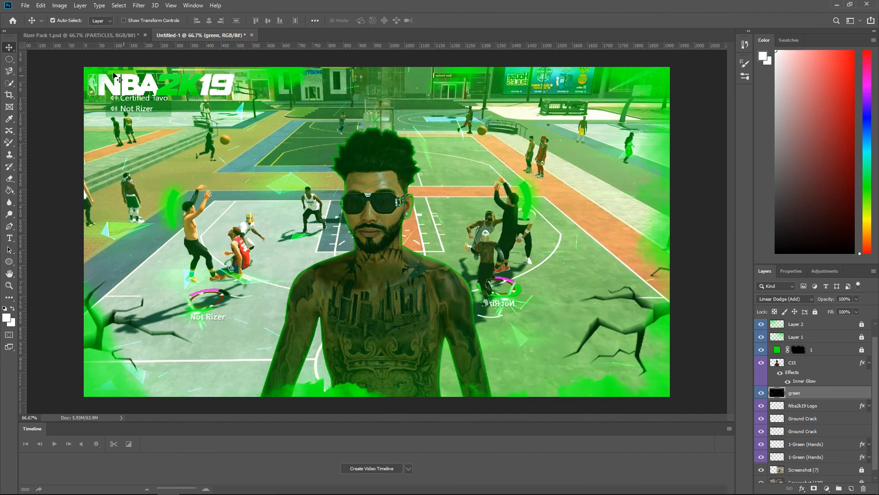
# Start saving Untitled-1 as a new file with the JPEG (*.JPG;*.JPEG;*.JPE) format
pyautogui.click(27, 6)
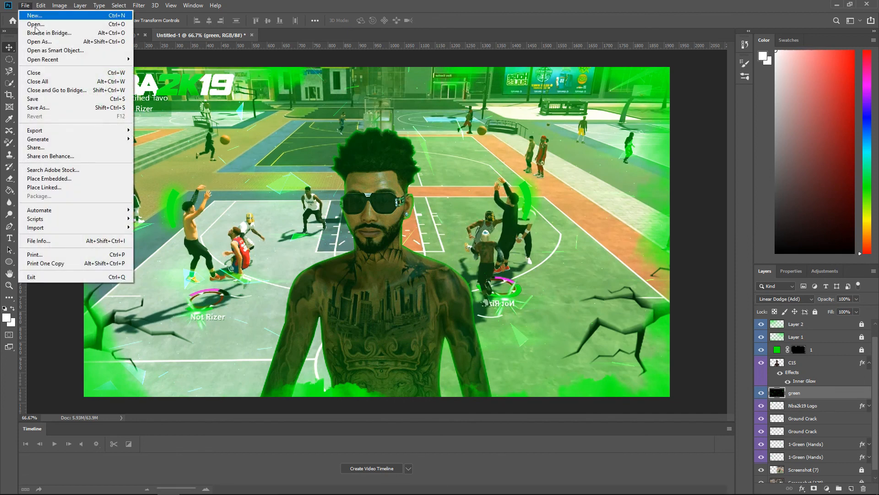
pyautogui.click(72, 109)
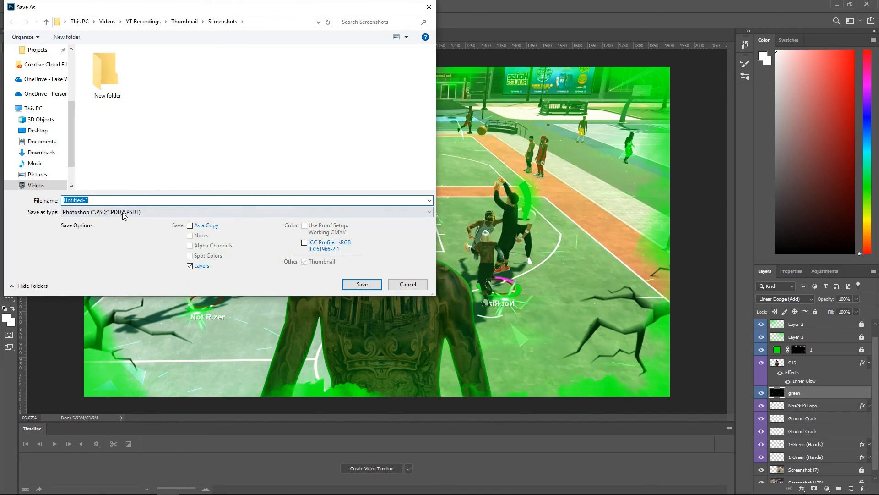
pyautogui.click(103, 213)
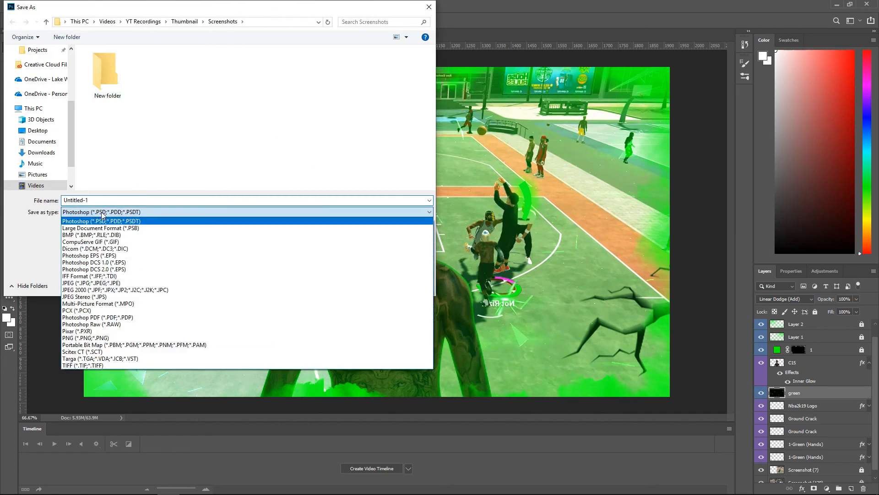
pyautogui.click(48, 236)
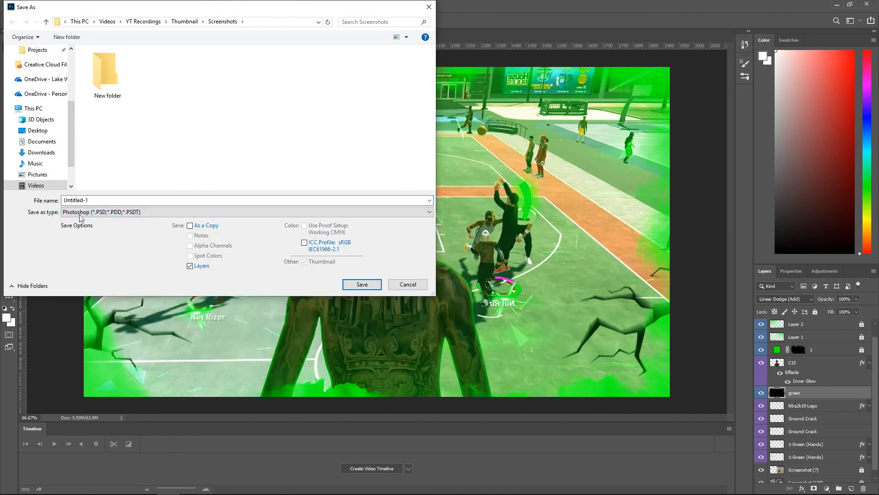
pyautogui.click(141, 201)
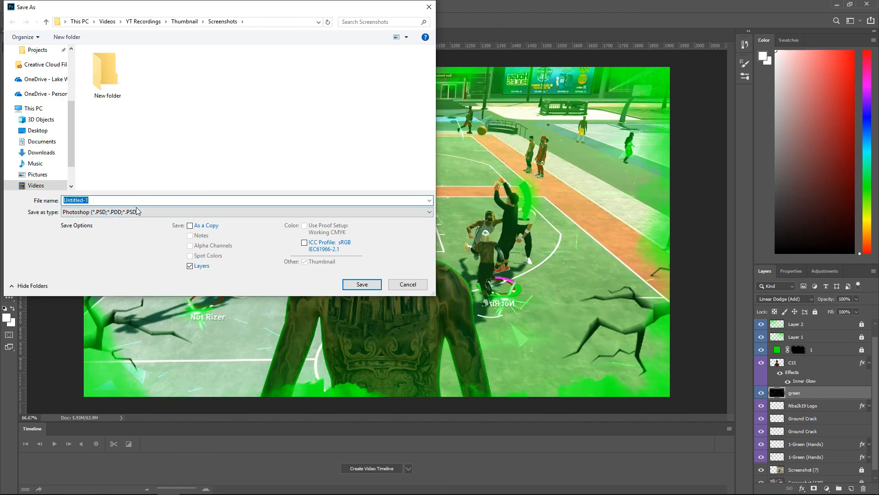
pyautogui.click(131, 212)
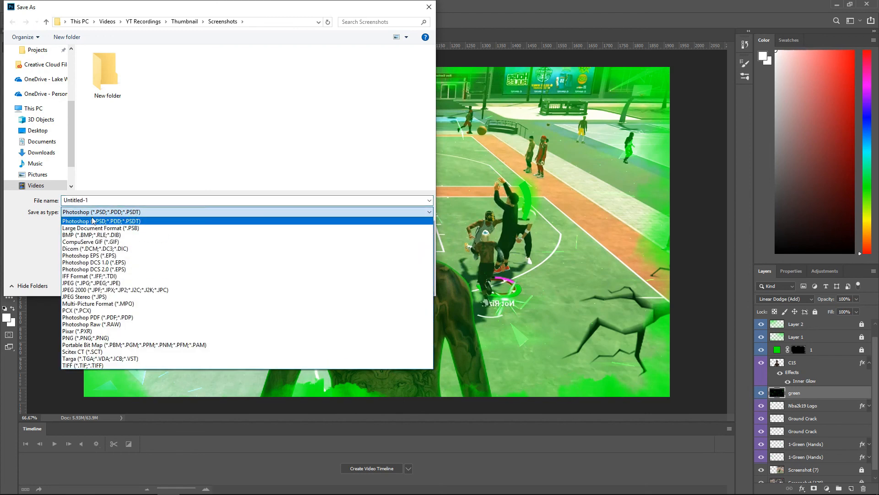
pyautogui.click(80, 282)
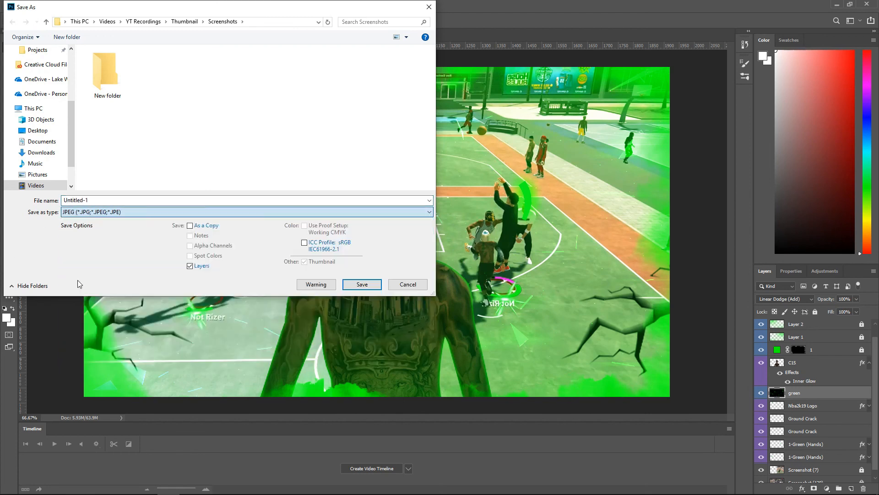
pyautogui.click(71, 214)
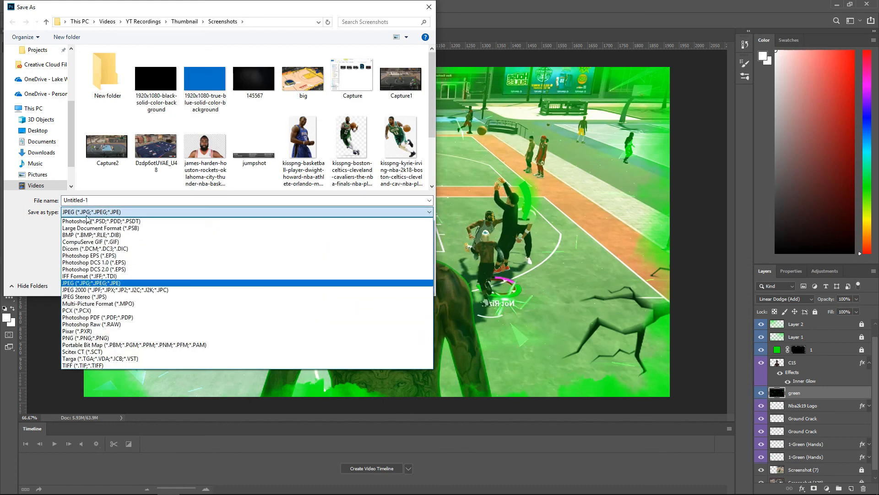
pyautogui.click(145, 284)
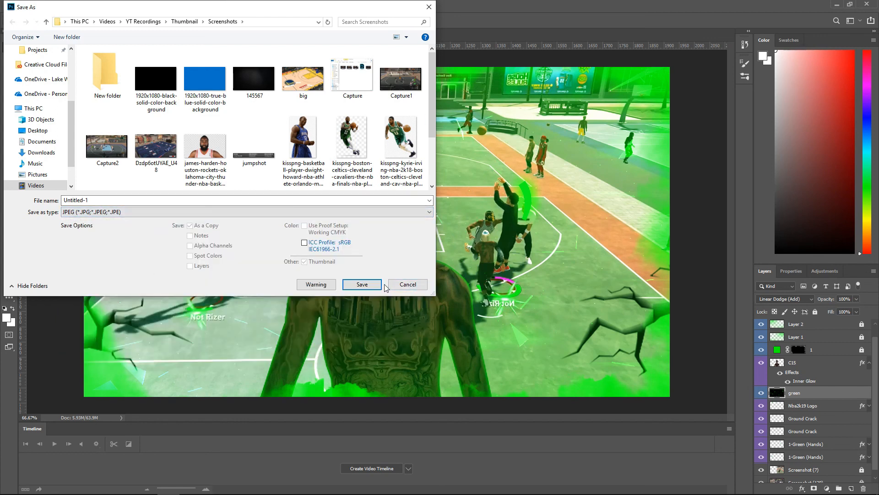
# Choose the Thumbnails folder on the Desktop as the save location
pyautogui.scroll(3, 47, 137)
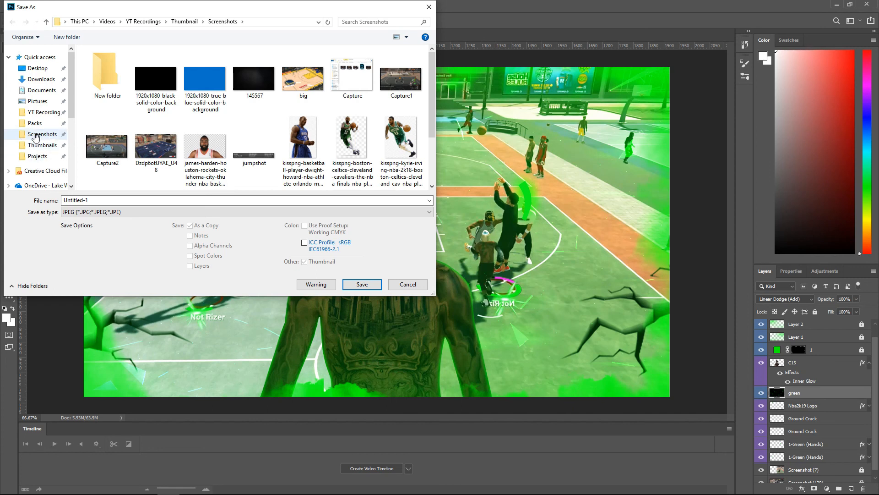
pyautogui.click(44, 113)
pyautogui.click(43, 123)
pyautogui.click(42, 145)
pyautogui.click(38, 156)
pyautogui.click(46, 145)
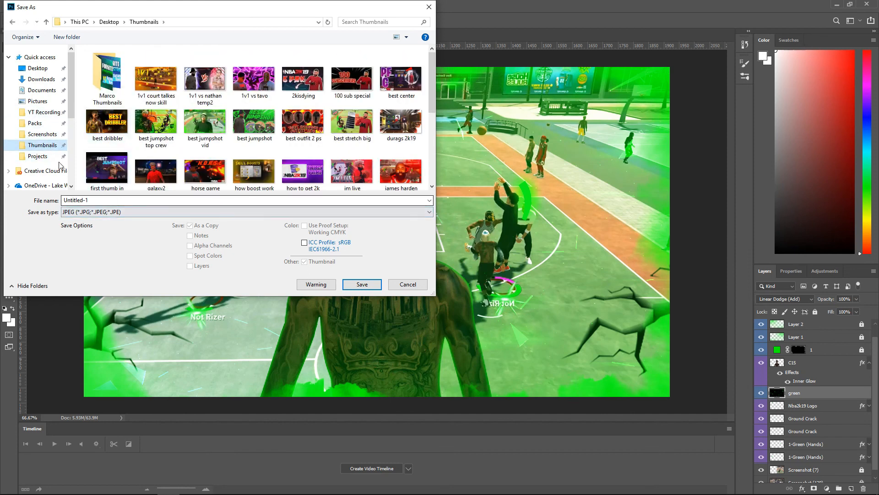